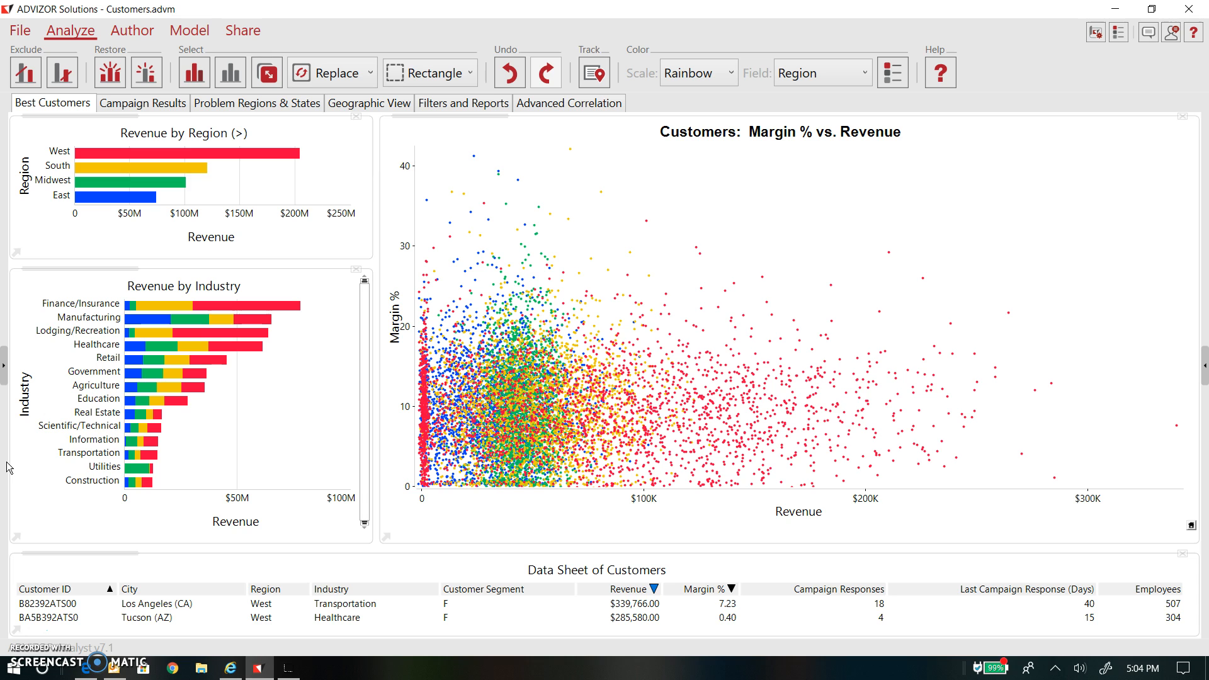
Step: Show the chart tools for the Revenue by Industry chart and the Margin % vs. Revenue scatter plot
{"action": "left_click", "coordinate": [15, 541]}
{"action": "left_click", "coordinate": [15, 540]}
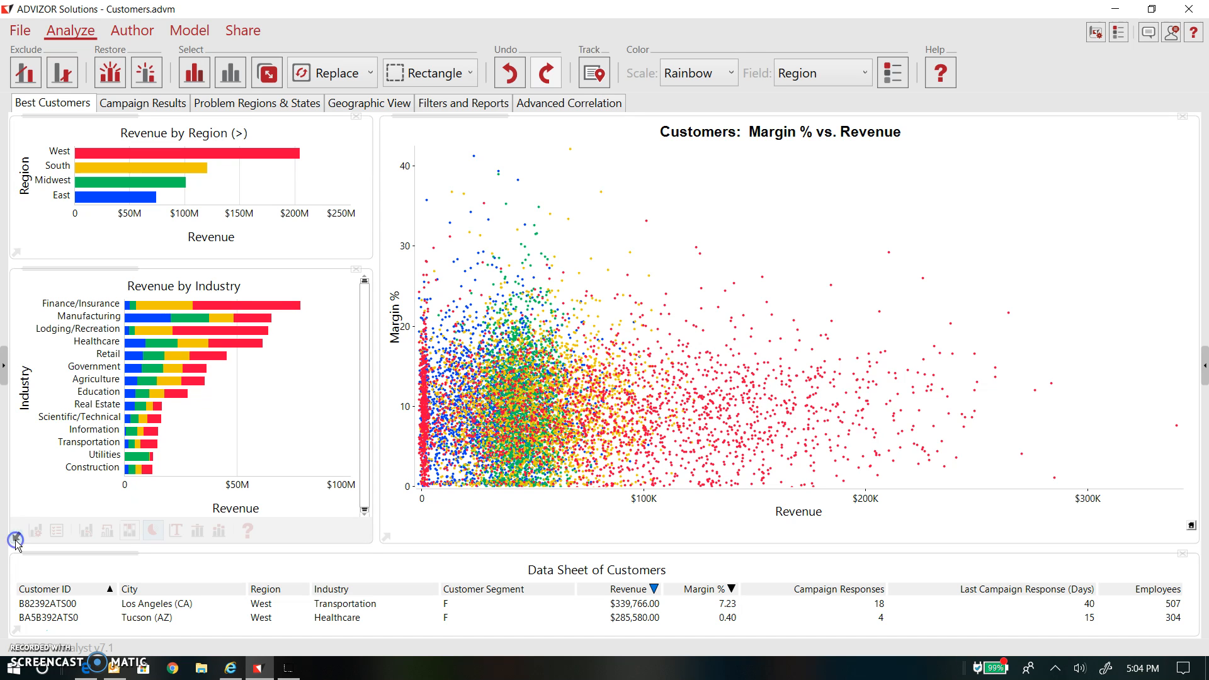
{"action": "left_click", "coordinate": [386, 536]}
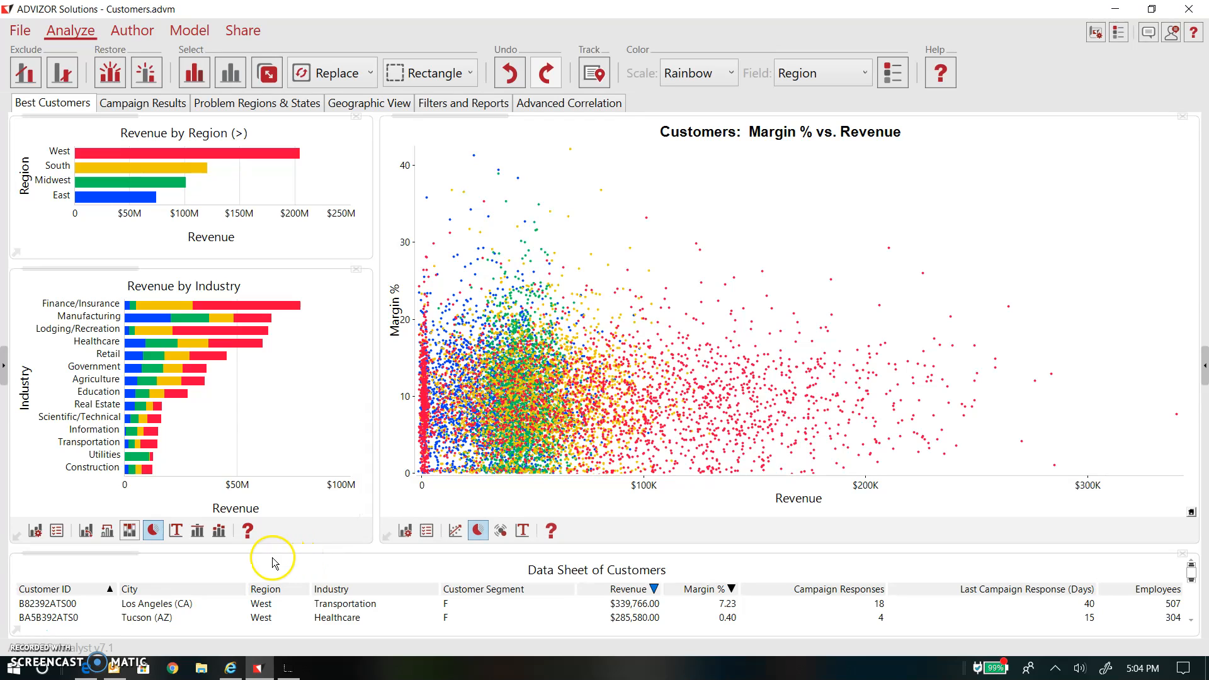
Step: Reconfigure the Revenue by Industry chart's data to use the State field, keeping the sum of Revenue as the measure
{"action": "left_click", "coordinate": [36, 531]}
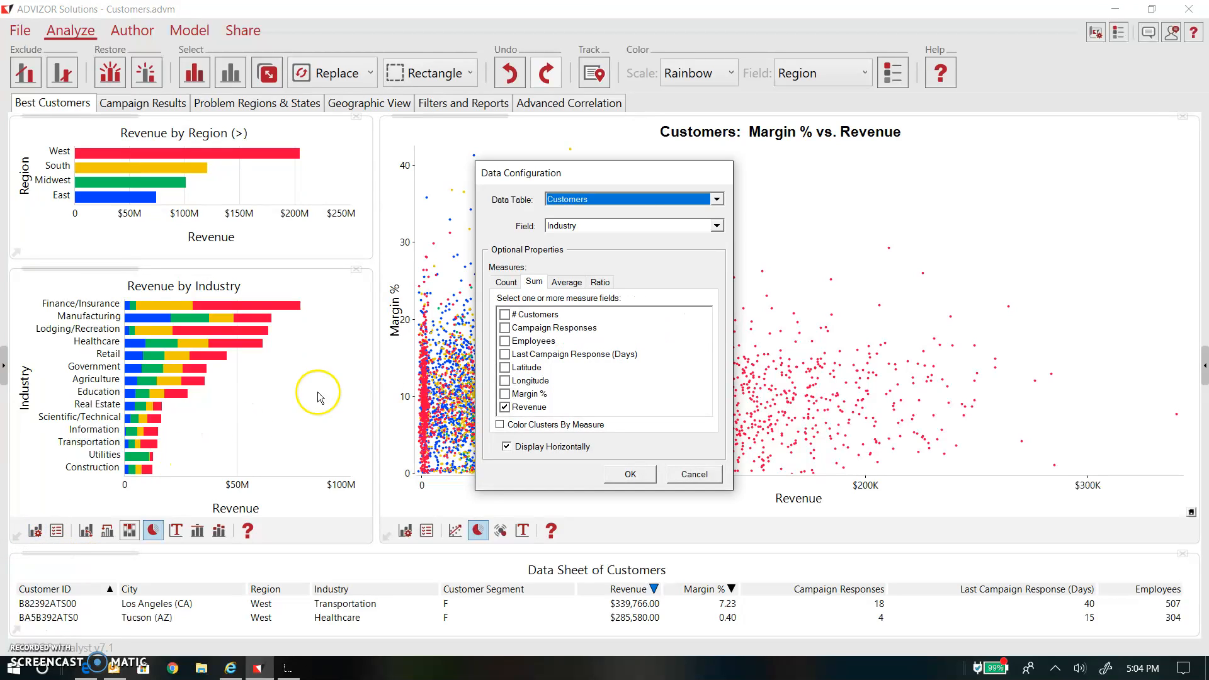
{"action": "left_click", "coordinate": [577, 228]}
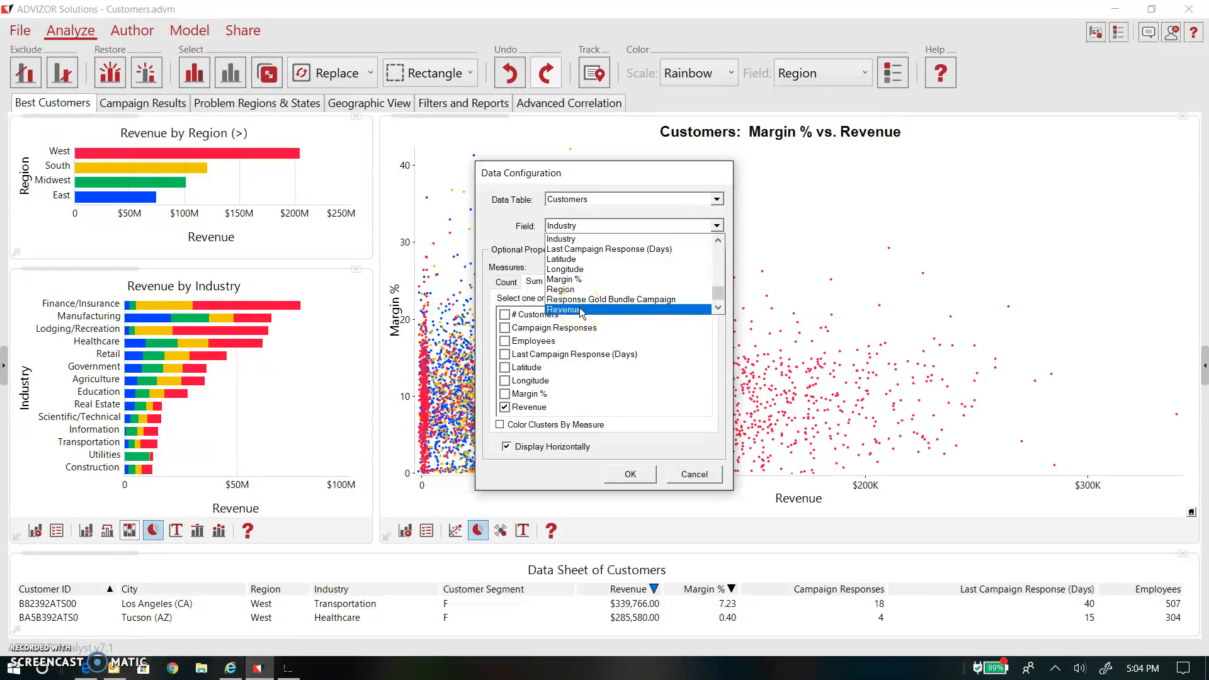
{"action": "scroll", "coordinate": [580, 313], "scroll_direction": "down", "scroll_amount": 2}
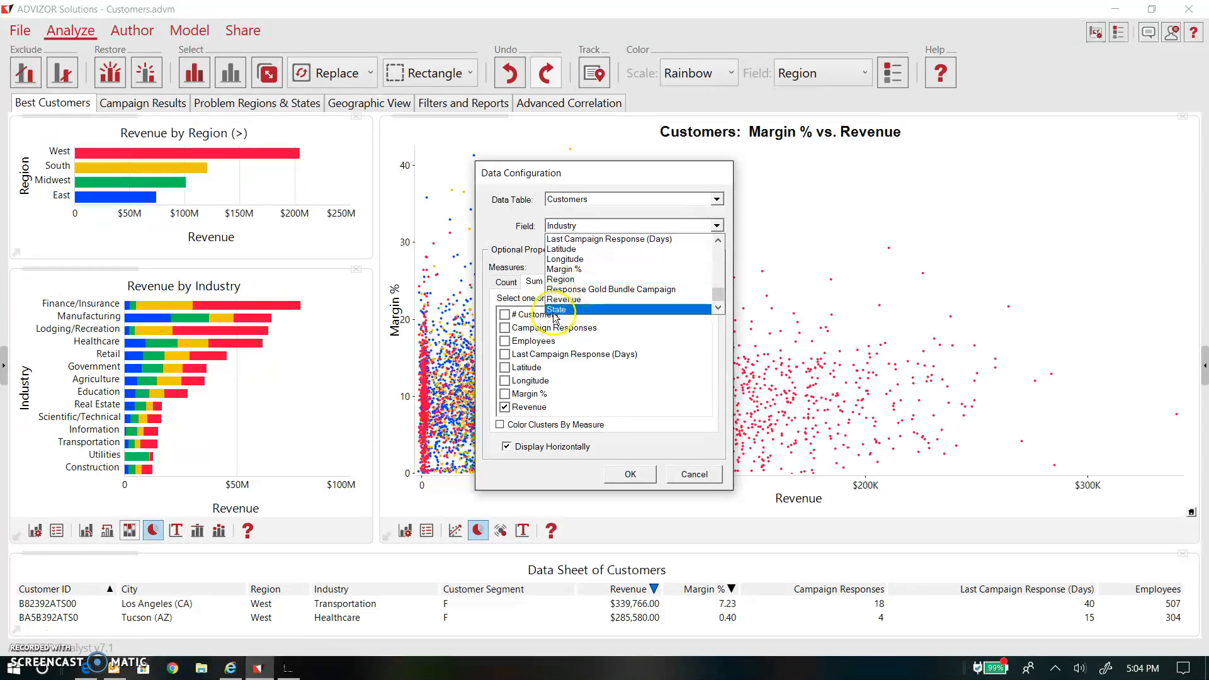
{"action": "left_click", "coordinate": [556, 312]}
{"action": "left_click", "coordinate": [628, 474]}
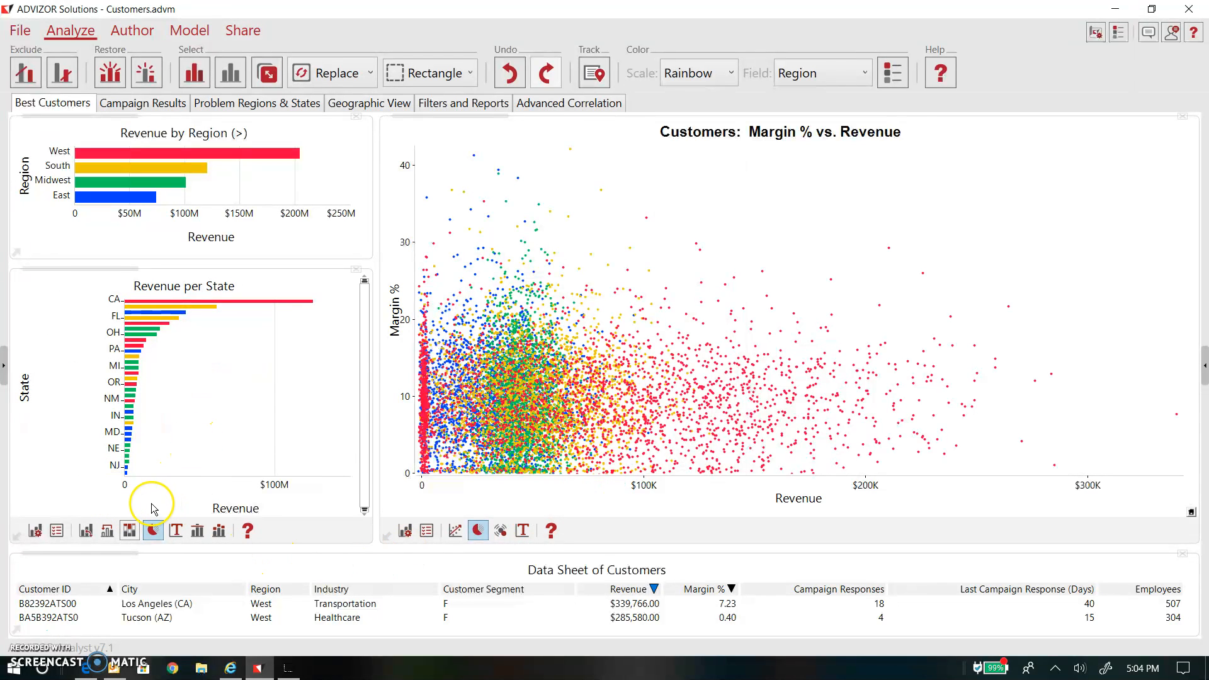
Step: Examine the labeling and option properties of the Revenue per State chart, and close the properties
{"action": "left_click", "coordinate": [56, 532]}
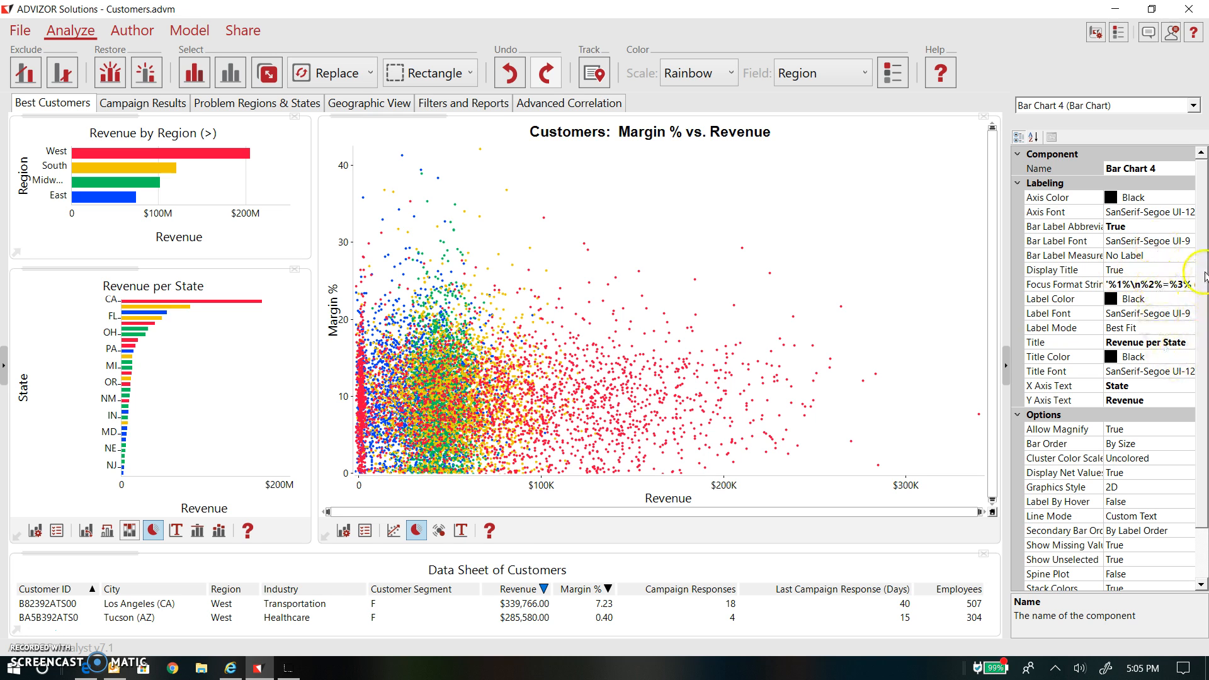
{"action": "left_click_drag", "start_coordinate": [1205, 277], "coordinate": [1201, 347]}
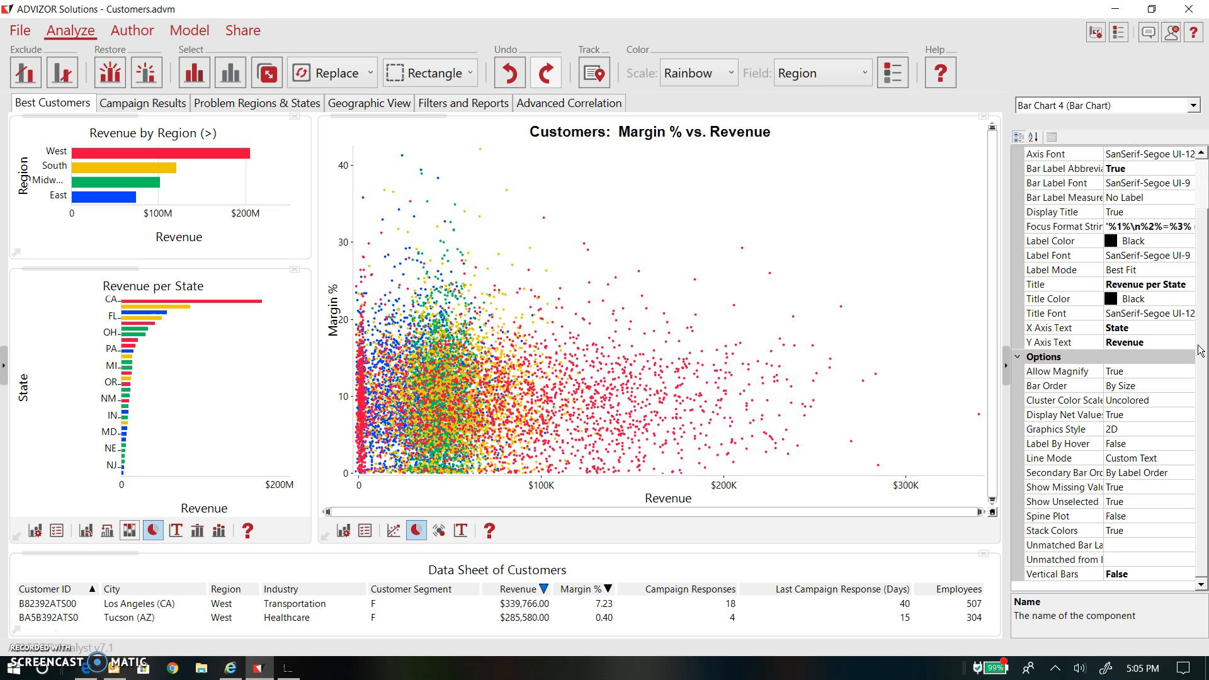
{"action": "left_click", "coordinate": [1004, 360]}
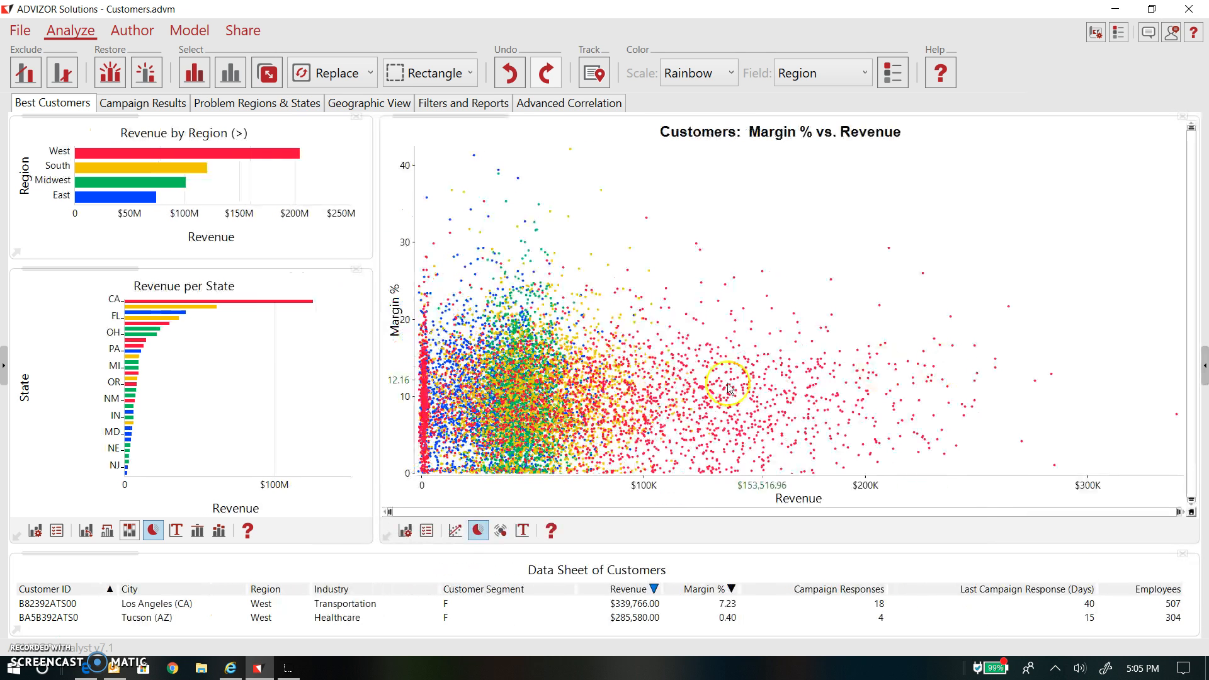
Step: Switch the Revenue per State chart to vertical bars and back to horizontal bars
{"action": "mouse_move", "coordinate": [472, 371]}
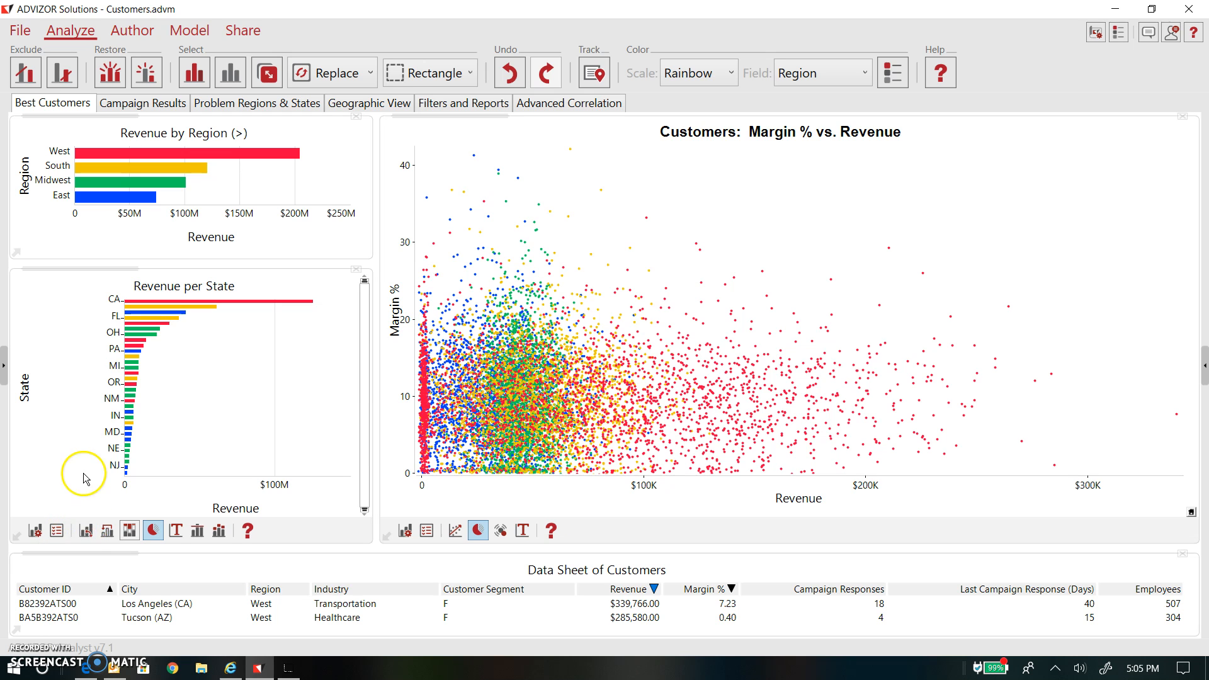
{"action": "left_click", "coordinate": [87, 531]}
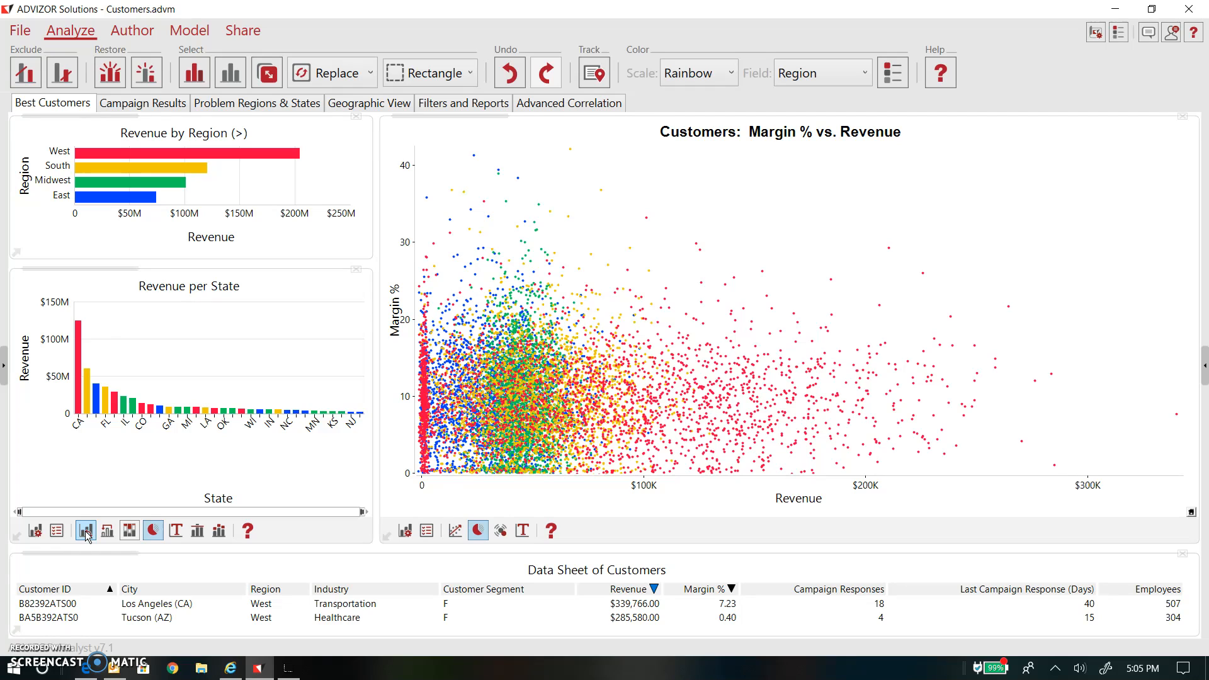
{"action": "left_click", "coordinate": [87, 533]}
Step: Sort the bars of the Revenue per State chart by label
{"action": "left_click", "coordinate": [107, 532]}
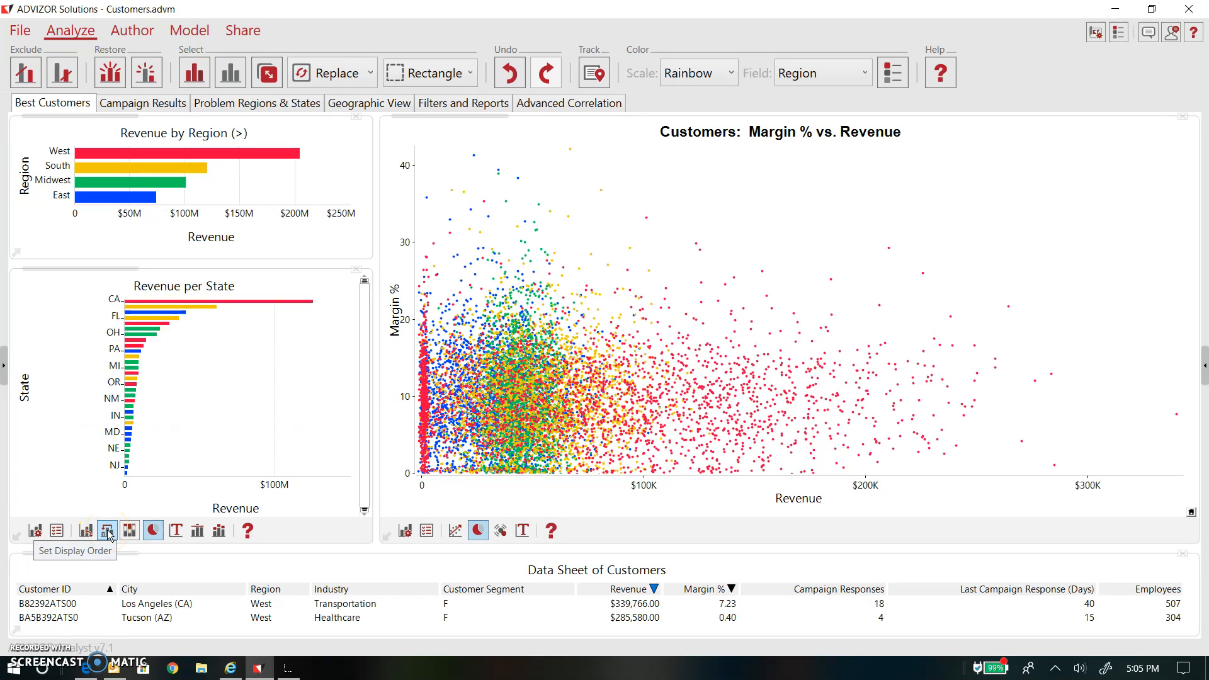
{"action": "left_click", "coordinate": [108, 532]}
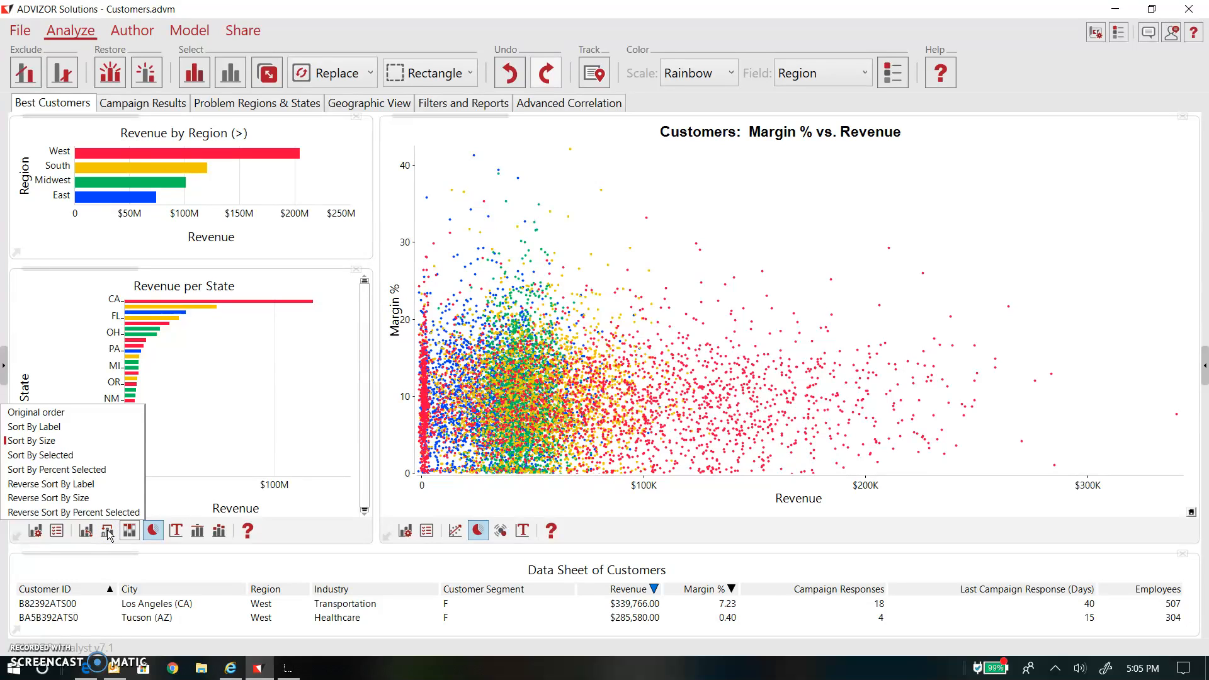
{"action": "left_click", "coordinate": [67, 454]}
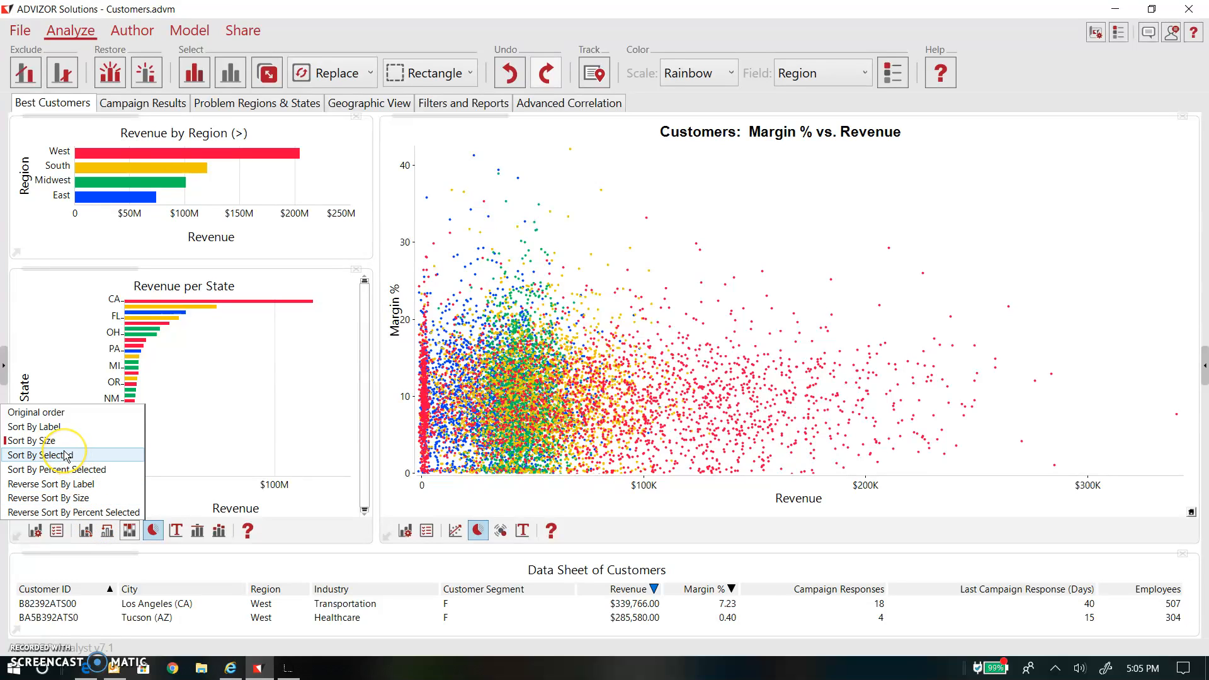
{"action": "left_click", "coordinate": [66, 430]}
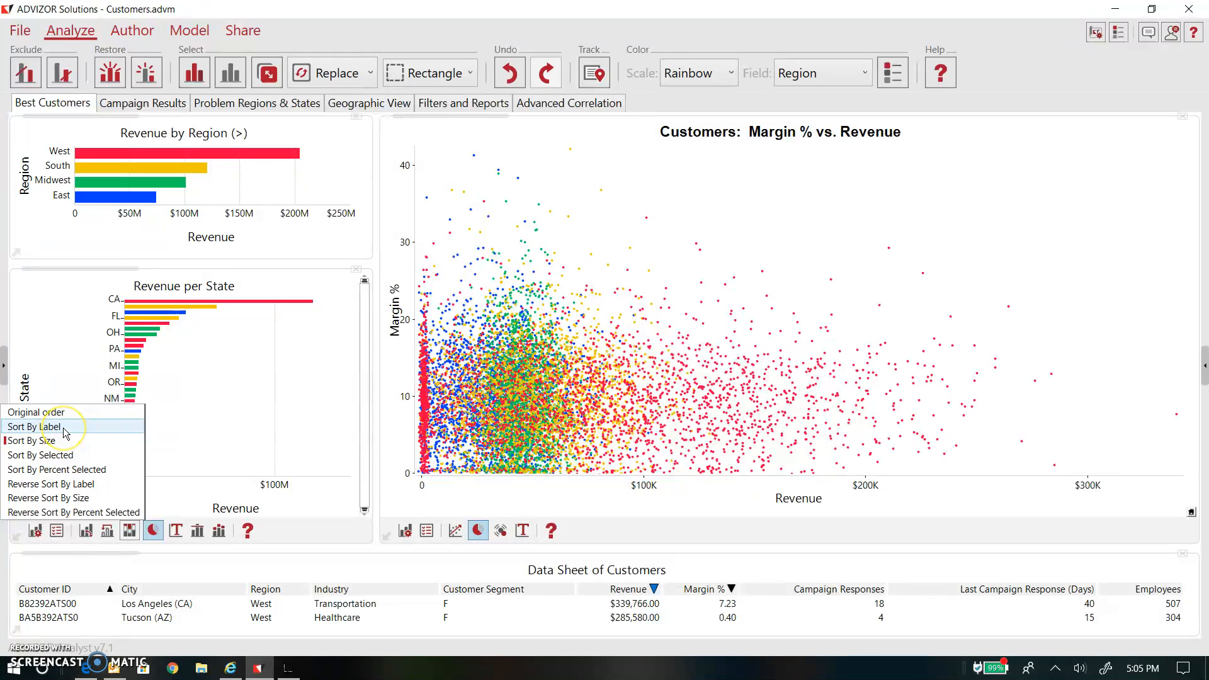
{"action": "left_click", "coordinate": [64, 428]}
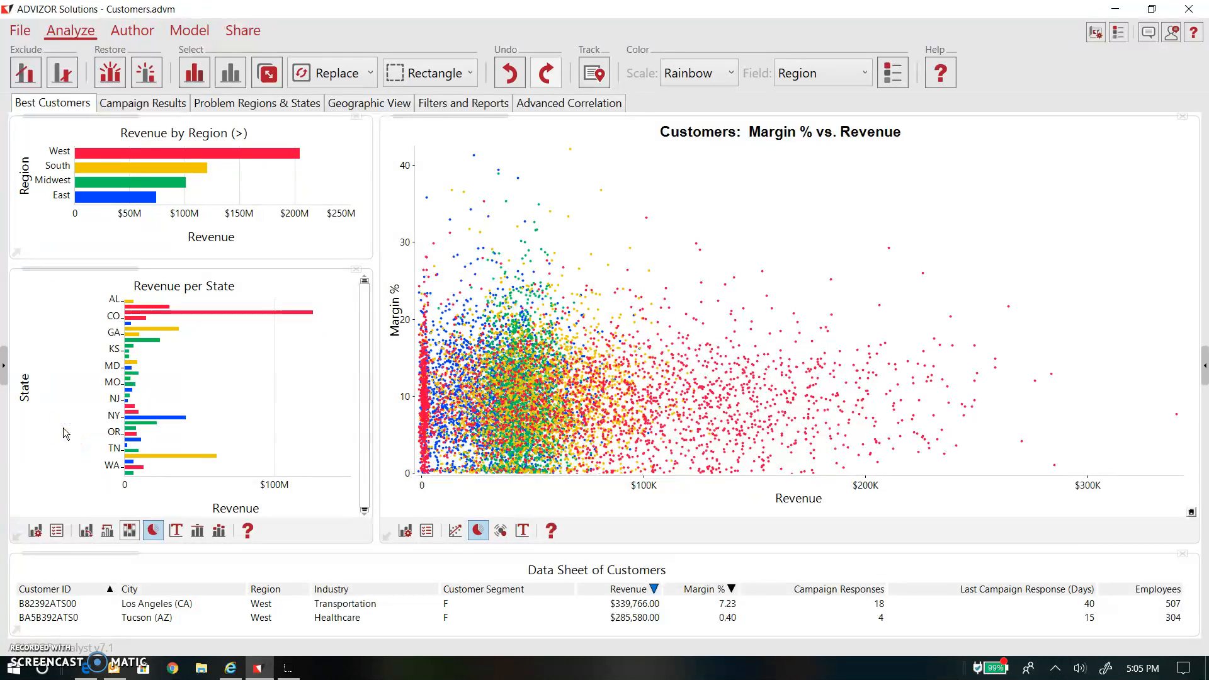
Step: With unselected states hidden in Revenue per State, select each region in turn, ending with South, and show the unselected states again
{"action": "left_click", "coordinate": [94, 468]}
{"action": "left_click", "coordinate": [154, 531]}
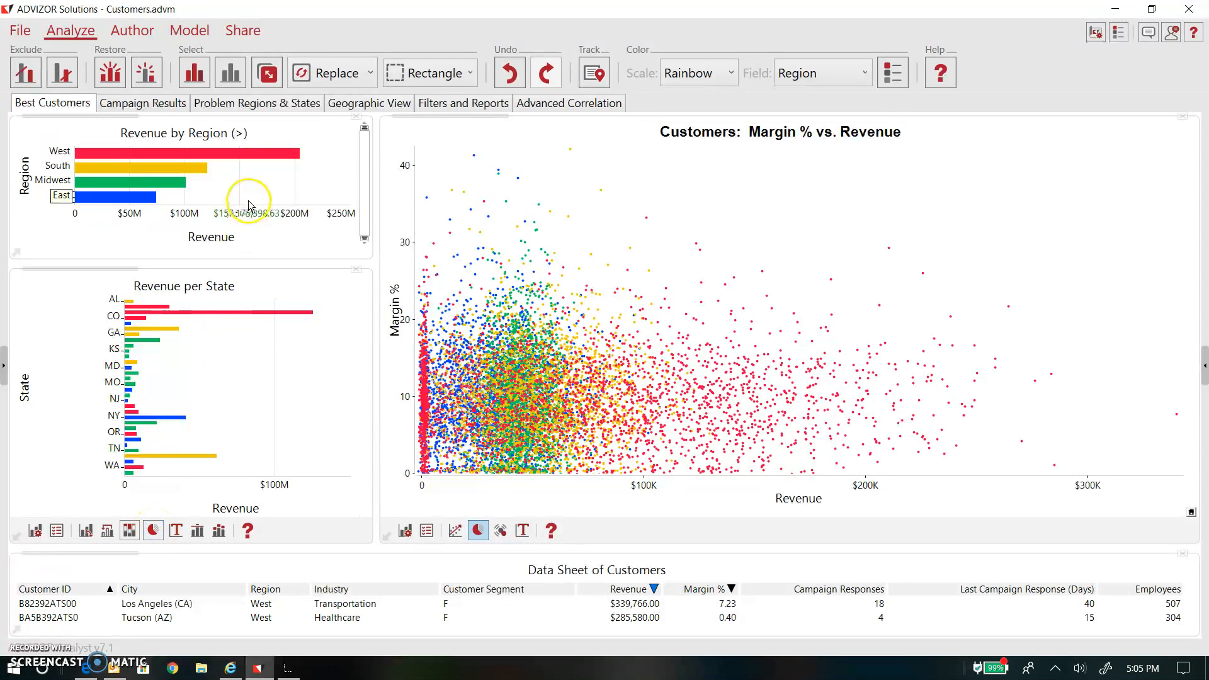
{"action": "left_click", "coordinate": [246, 153]}
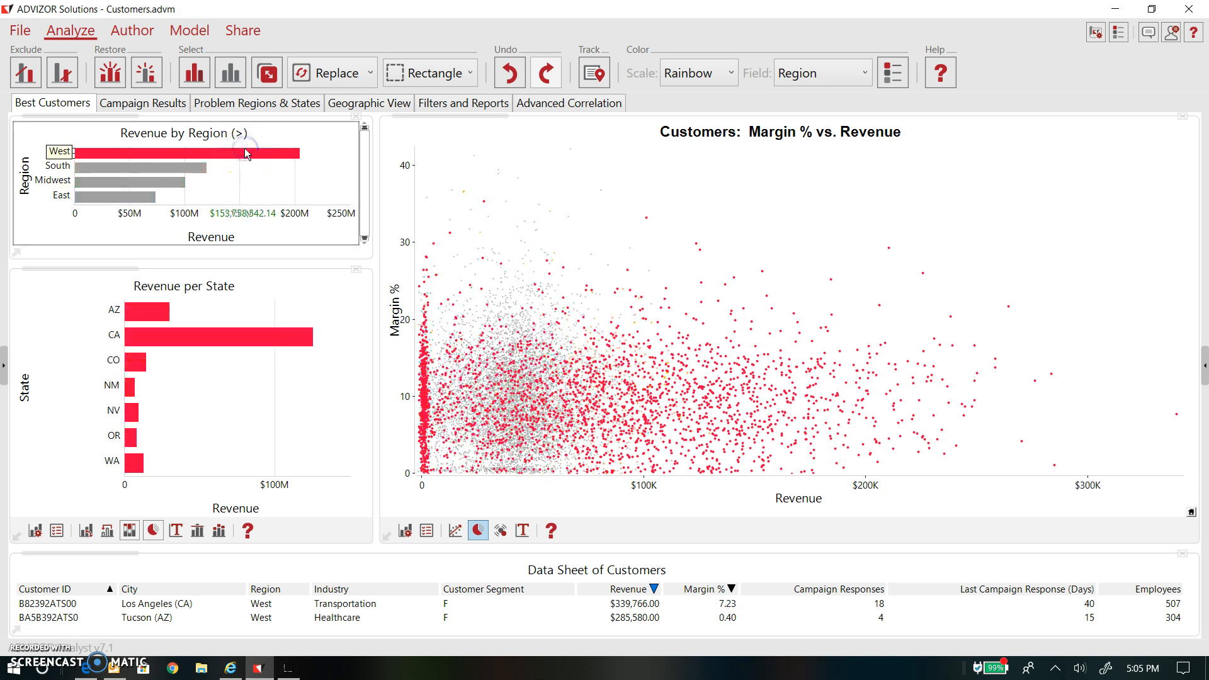
{"action": "left_click", "coordinate": [171, 169]}
{"action": "left_click", "coordinate": [153, 183]}
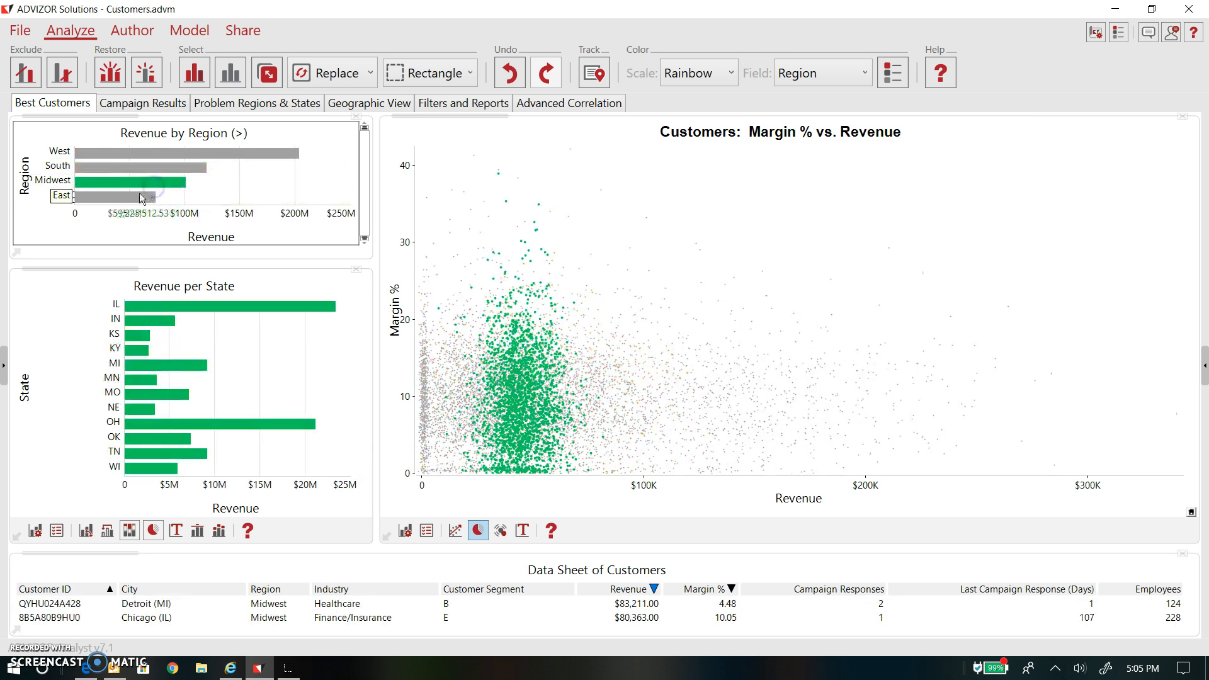
{"action": "left_click", "coordinate": [137, 198]}
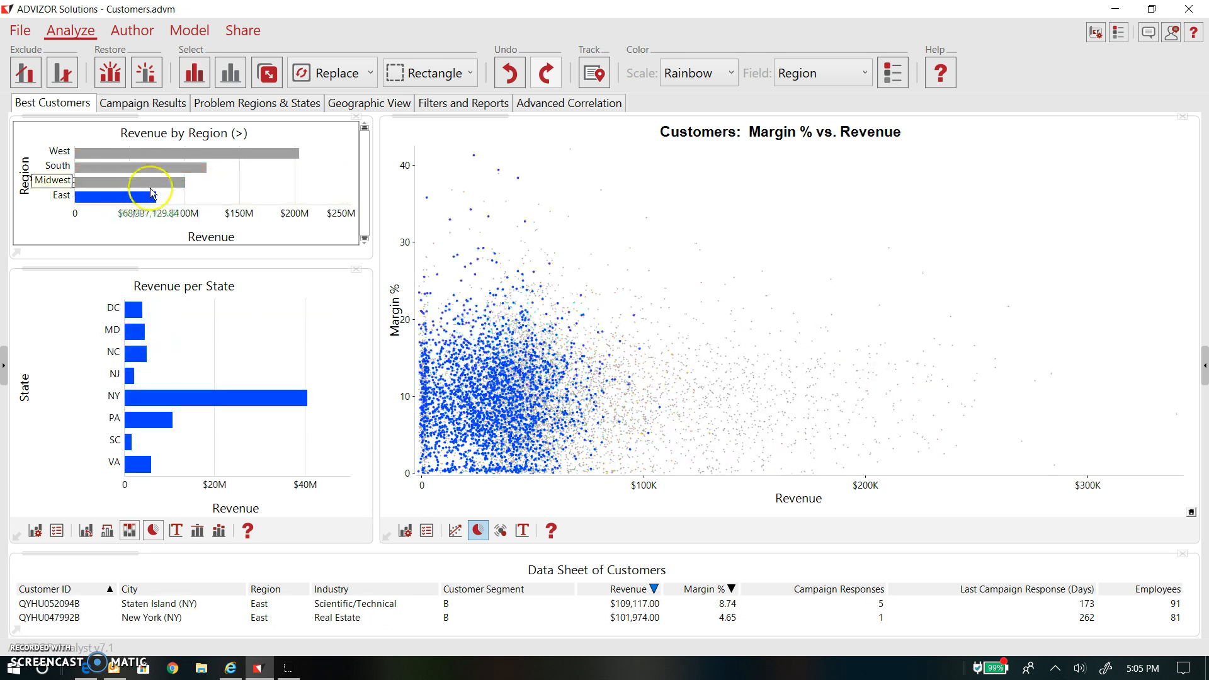
{"action": "left_click", "coordinate": [158, 181]}
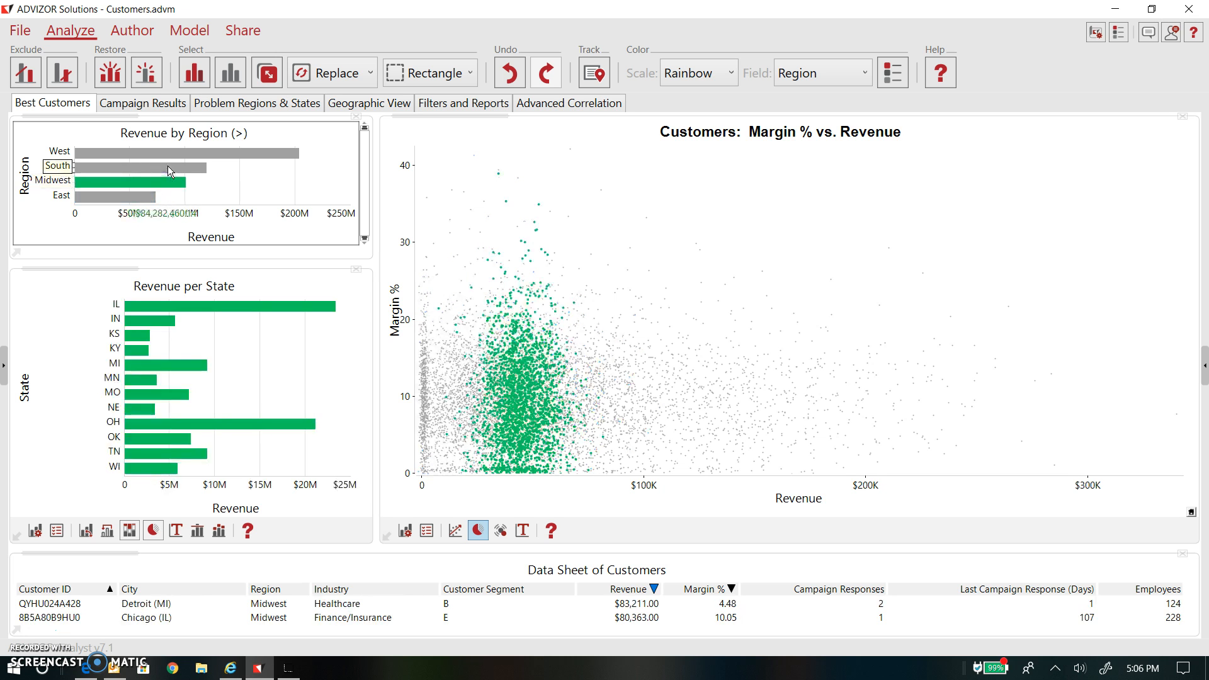
{"action": "left_click", "coordinate": [169, 168]}
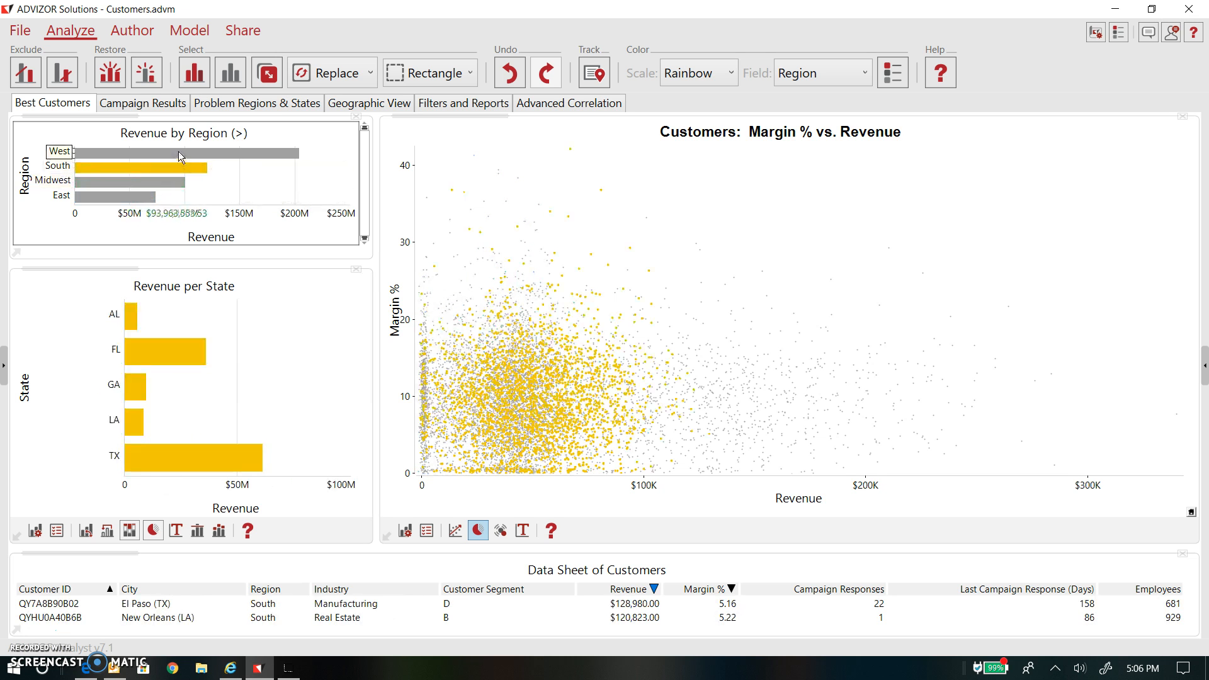
{"action": "left_click", "coordinate": [153, 531]}
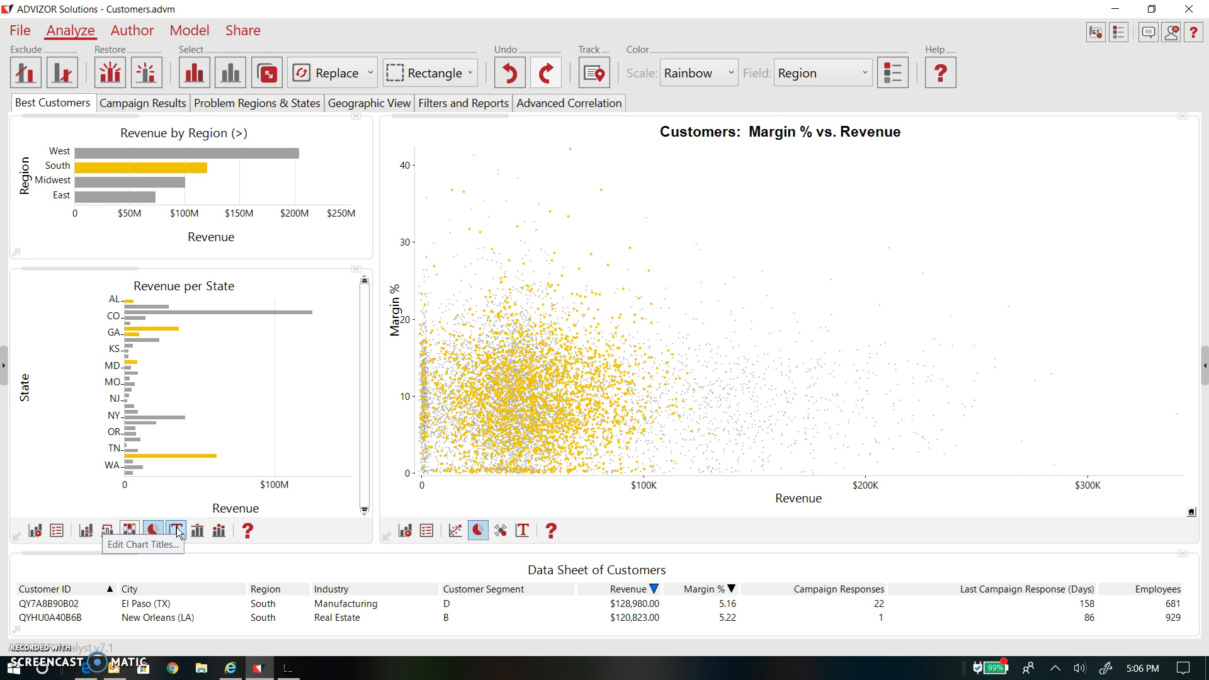
Step: Set the Revenue per State chart's title font to Script MT Bold, size 16
{"action": "left_click", "coordinate": [177, 531]}
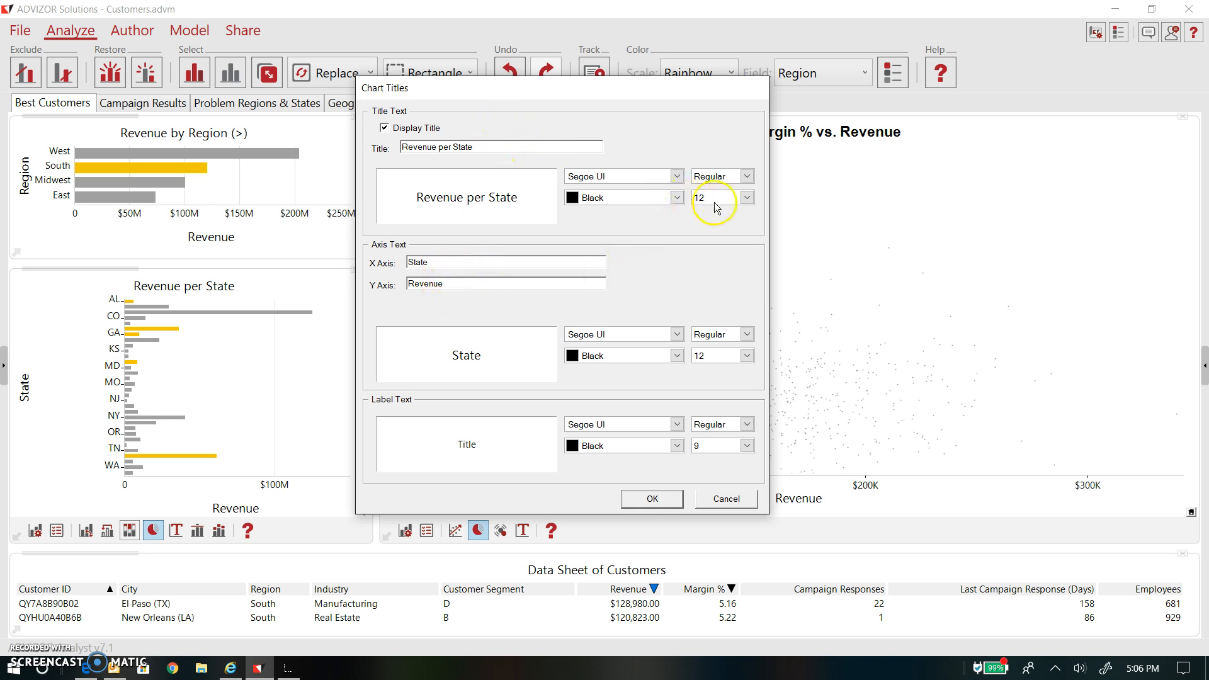
{"action": "left_click", "coordinate": [677, 177]}
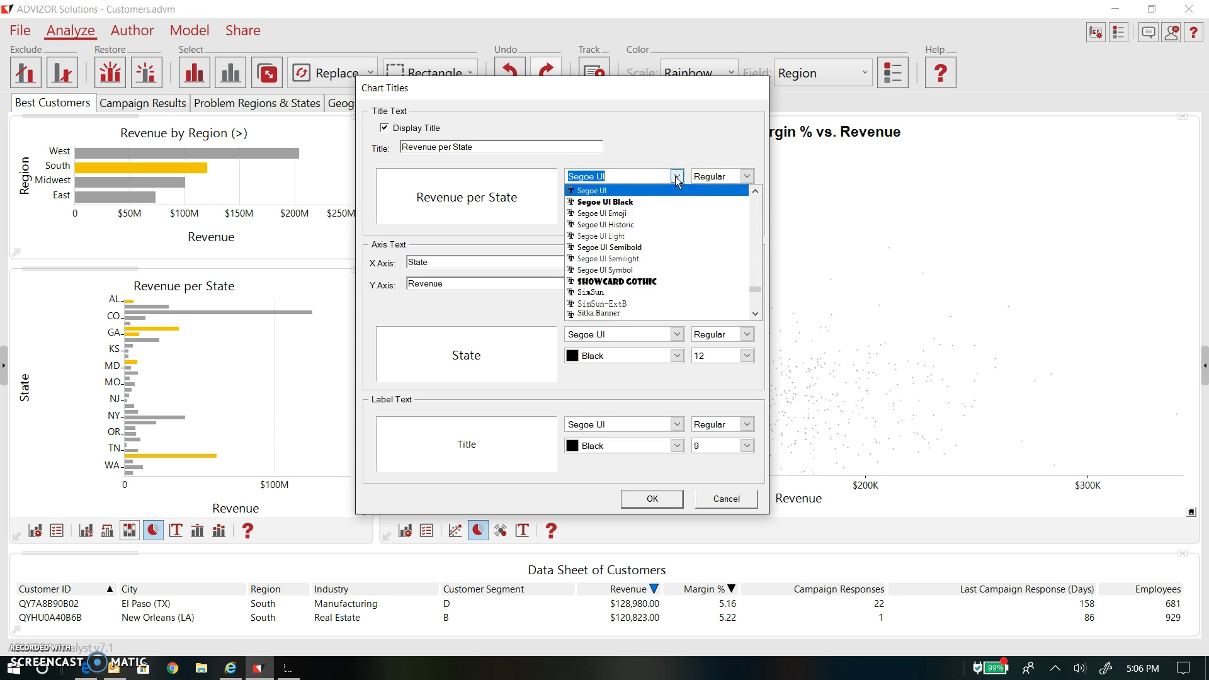
{"action": "left_click", "coordinate": [757, 191]}
{"action": "left_click", "coordinate": [757, 191]}
{"action": "left_click", "coordinate": [756, 191]}
{"action": "left_click", "coordinate": [756, 190]}
{"action": "left_click", "coordinate": [757, 191]}
{"action": "left_click", "coordinate": [757, 191]}
{"action": "left_click", "coordinate": [660, 213]}
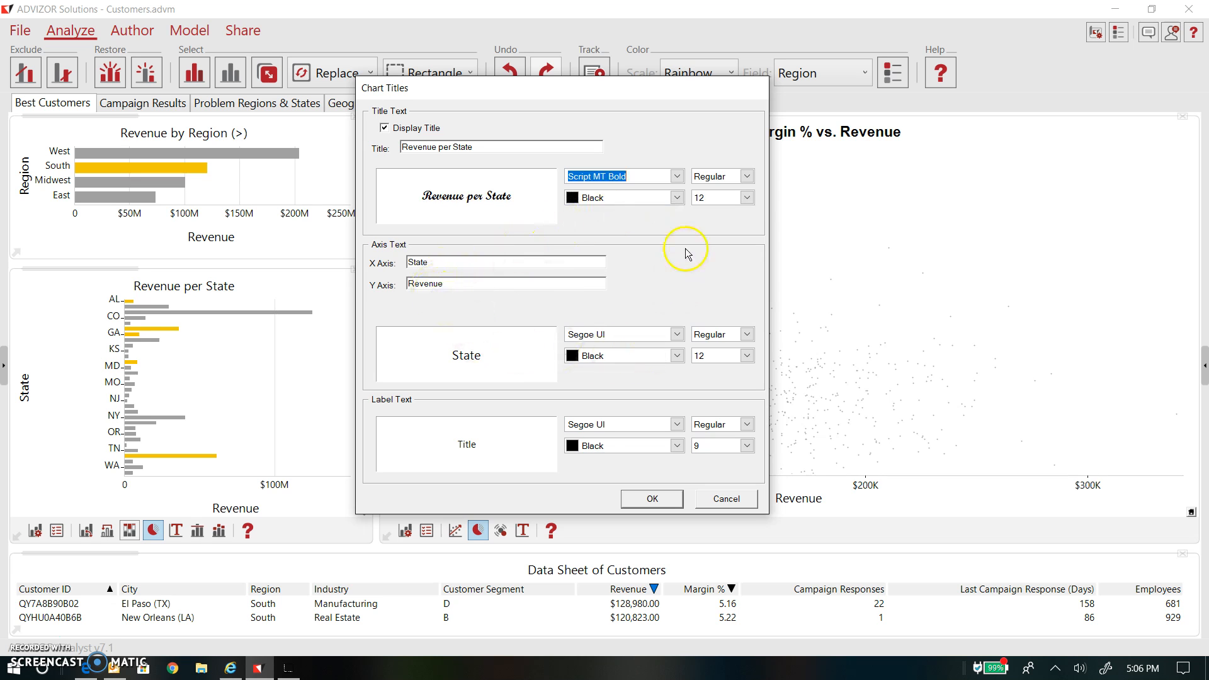
{"action": "left_click", "coordinate": [747, 198]}
{"action": "left_click", "coordinate": [722, 238]}
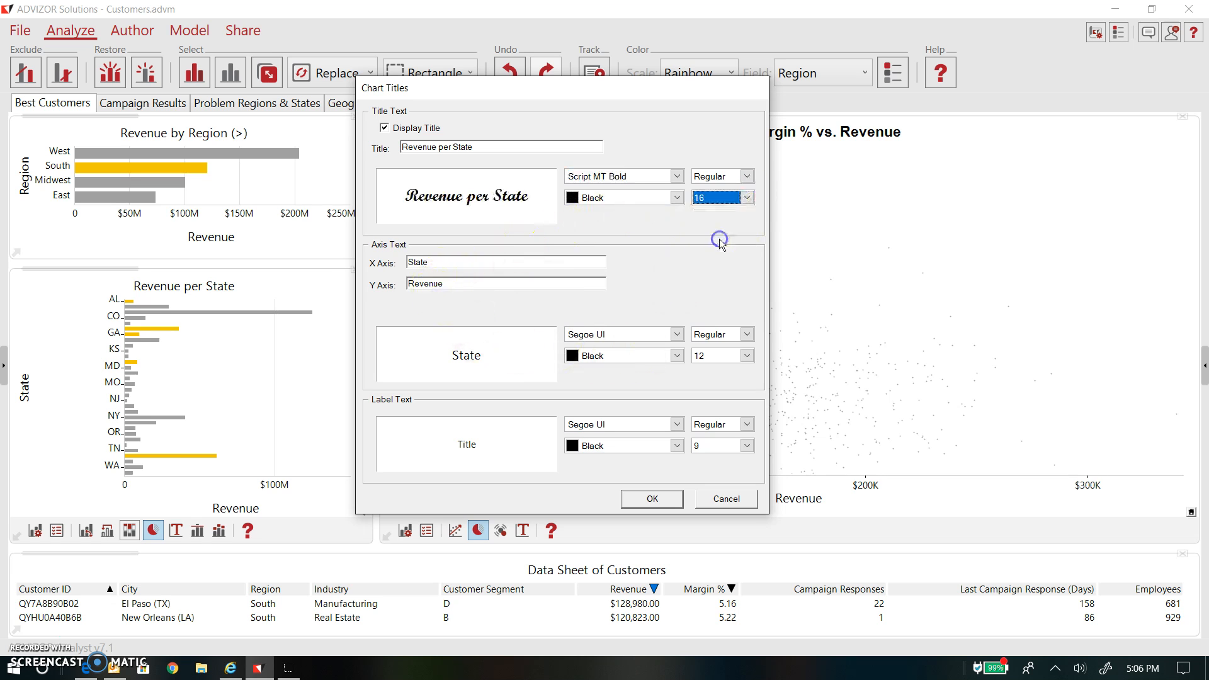
Step: Change the Revenue per State chart's Y axis text to Sales and apply the chart title settings
{"action": "left_click", "coordinate": [488, 282]}
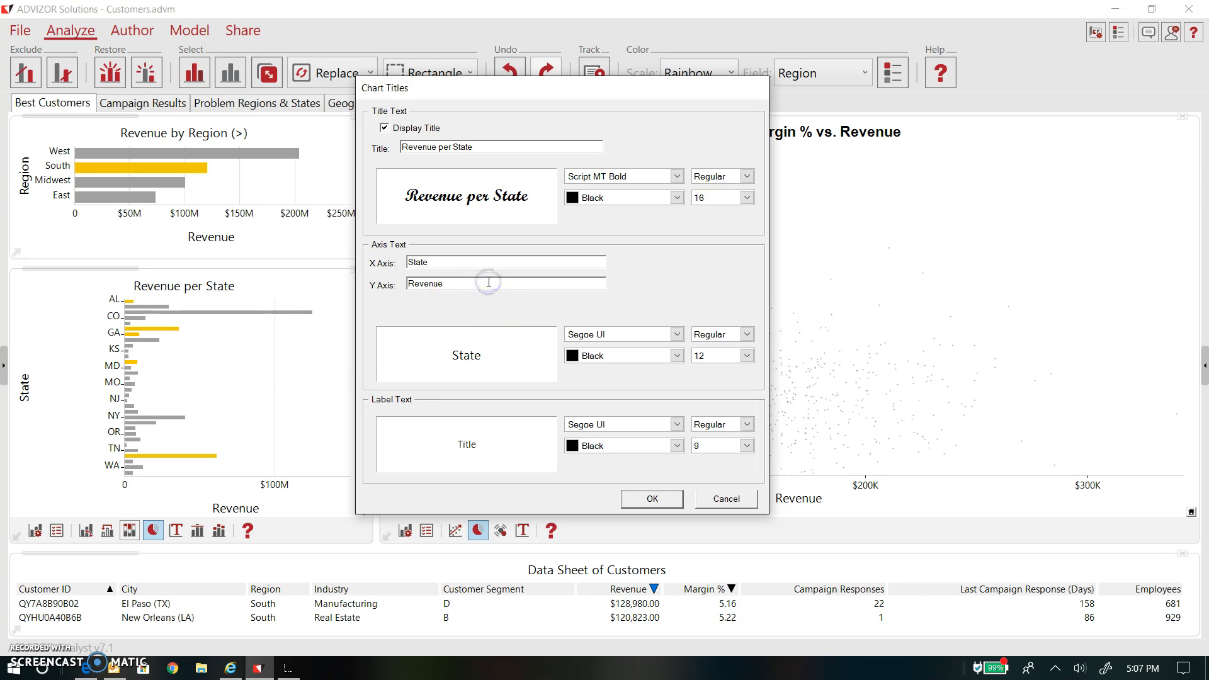
{"action": "double_click", "coordinate": [489, 283]}
{"action": "type", "text": "AS"}
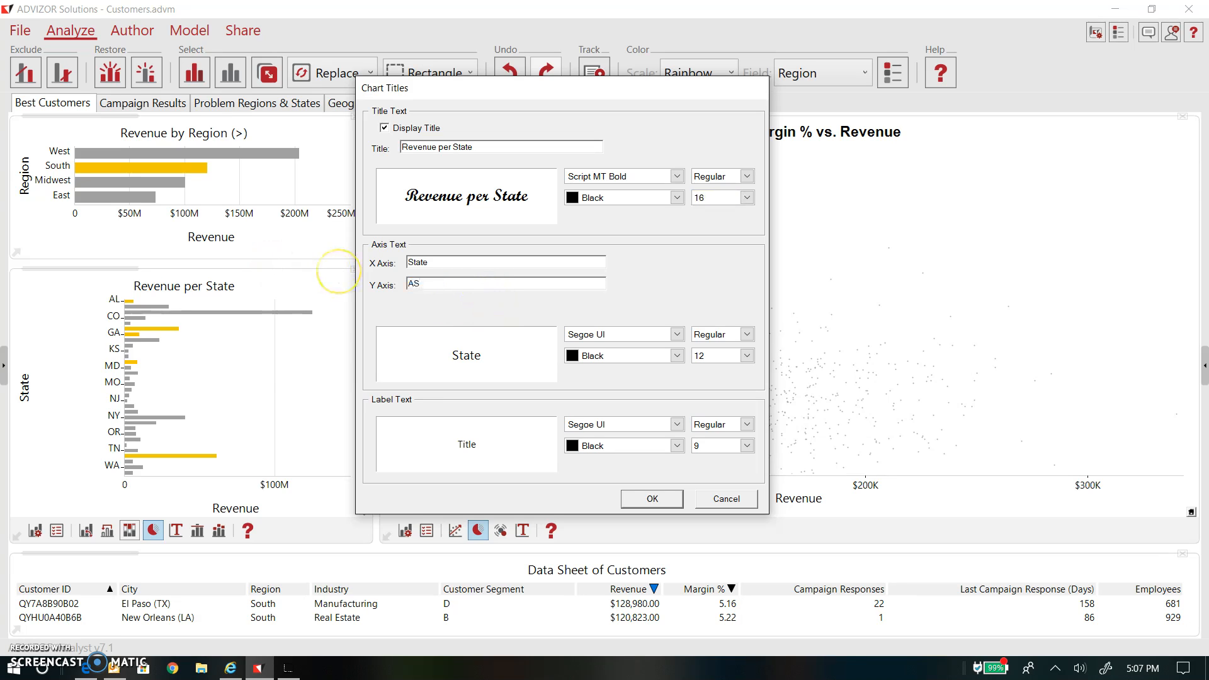
{"action": "key", "text": "Return"}
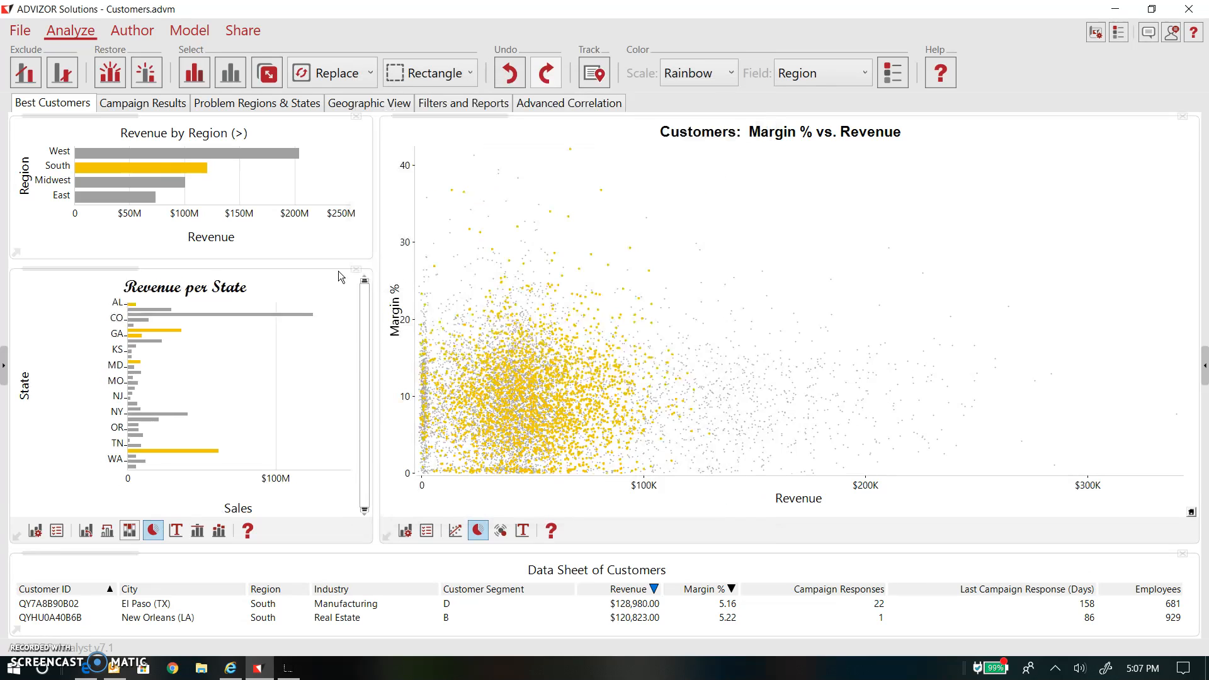
{"action": "left_click", "coordinate": [180, 457]}
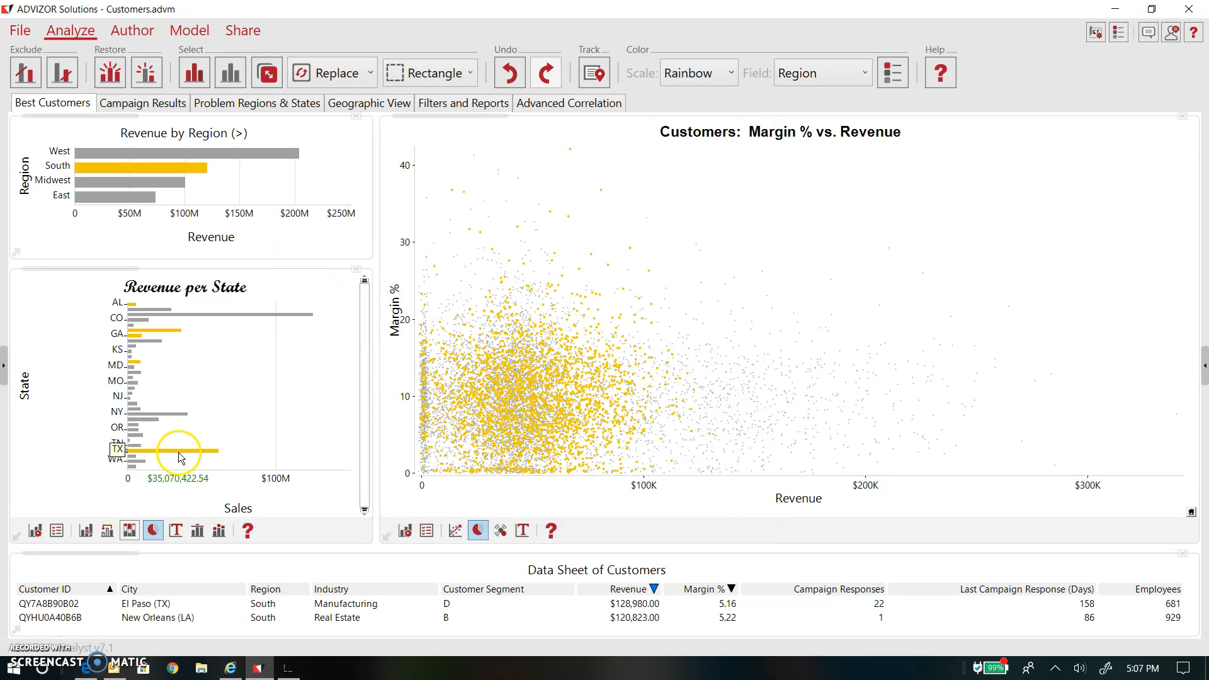
Step: Add an orange goal line named Goal with a value of 1,000,000 to the Revenue per State chart
{"action": "left_click", "coordinate": [198, 531]}
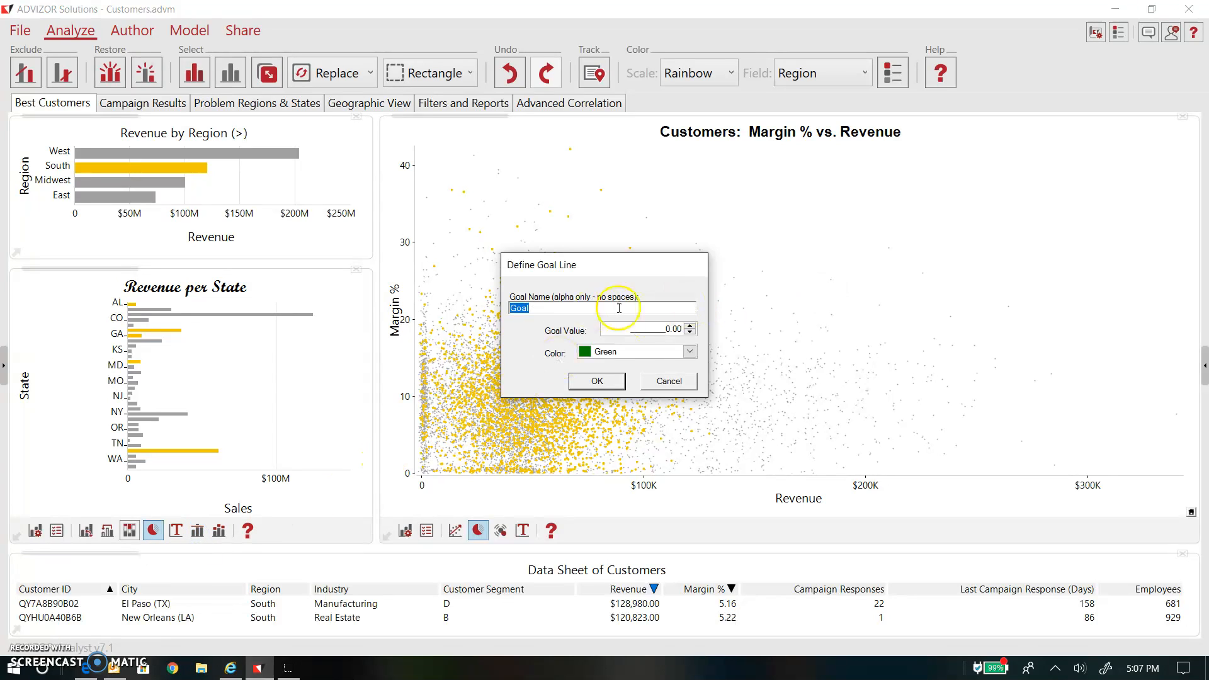
{"action": "left_click", "coordinate": [670, 328]}
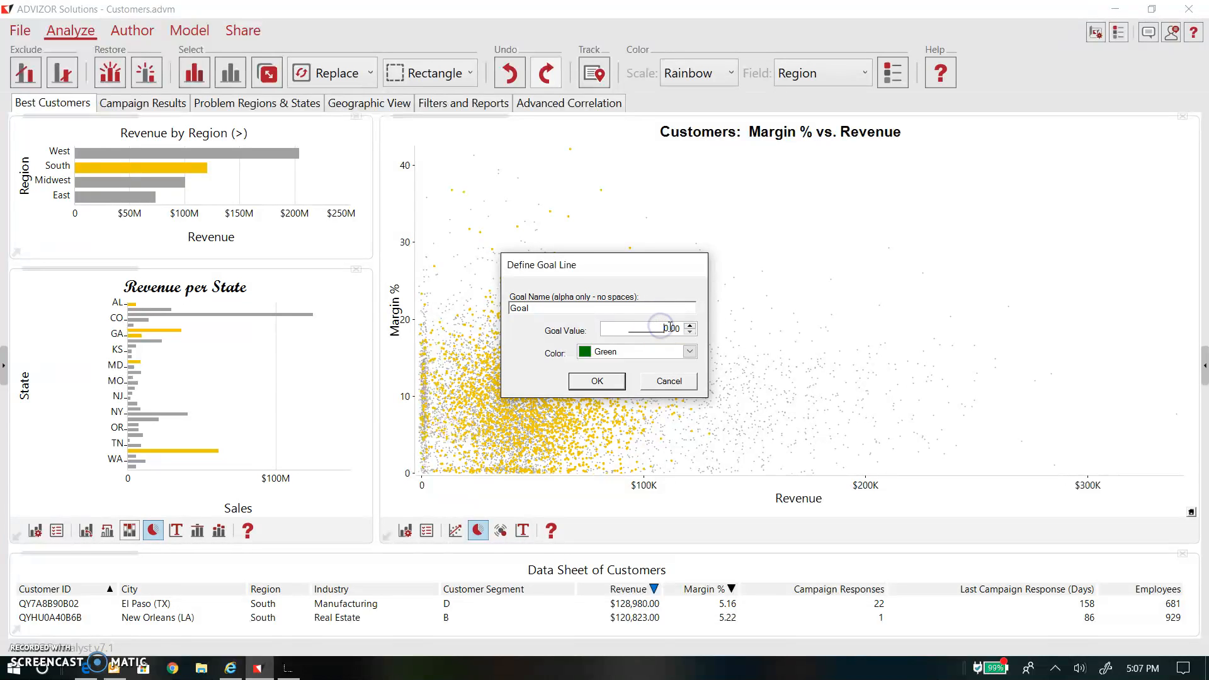
{"action": "type", "text": "1,000,00"}
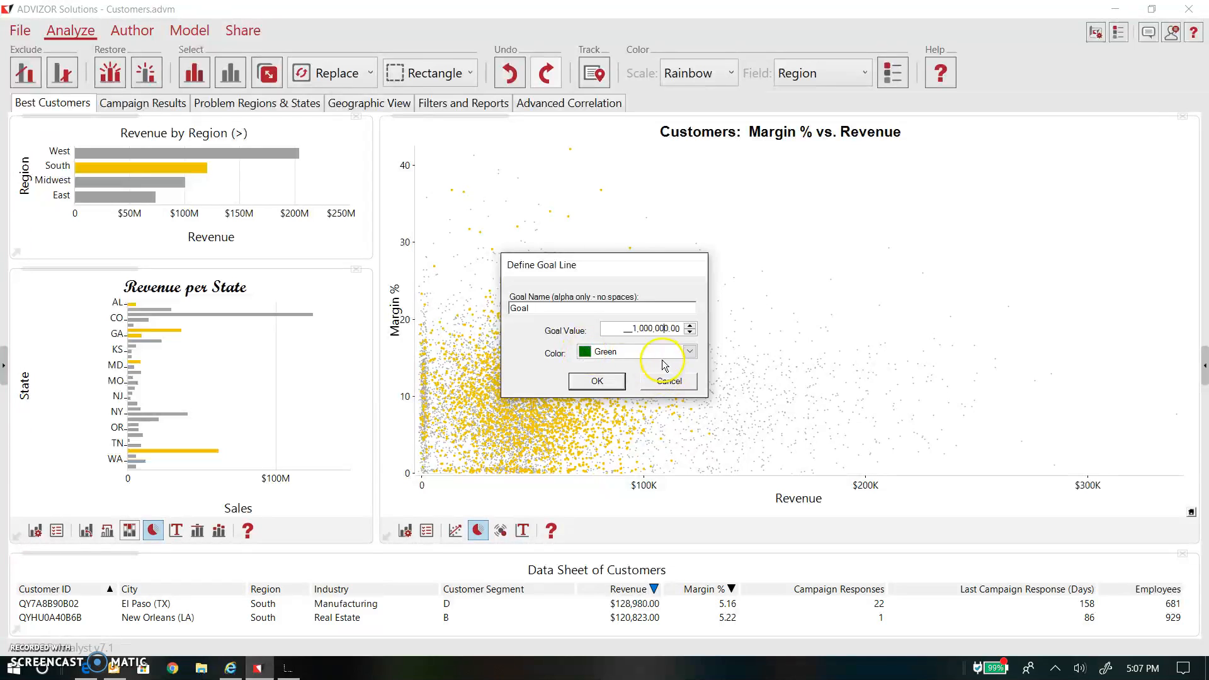
{"action": "left_click", "coordinate": [691, 353]}
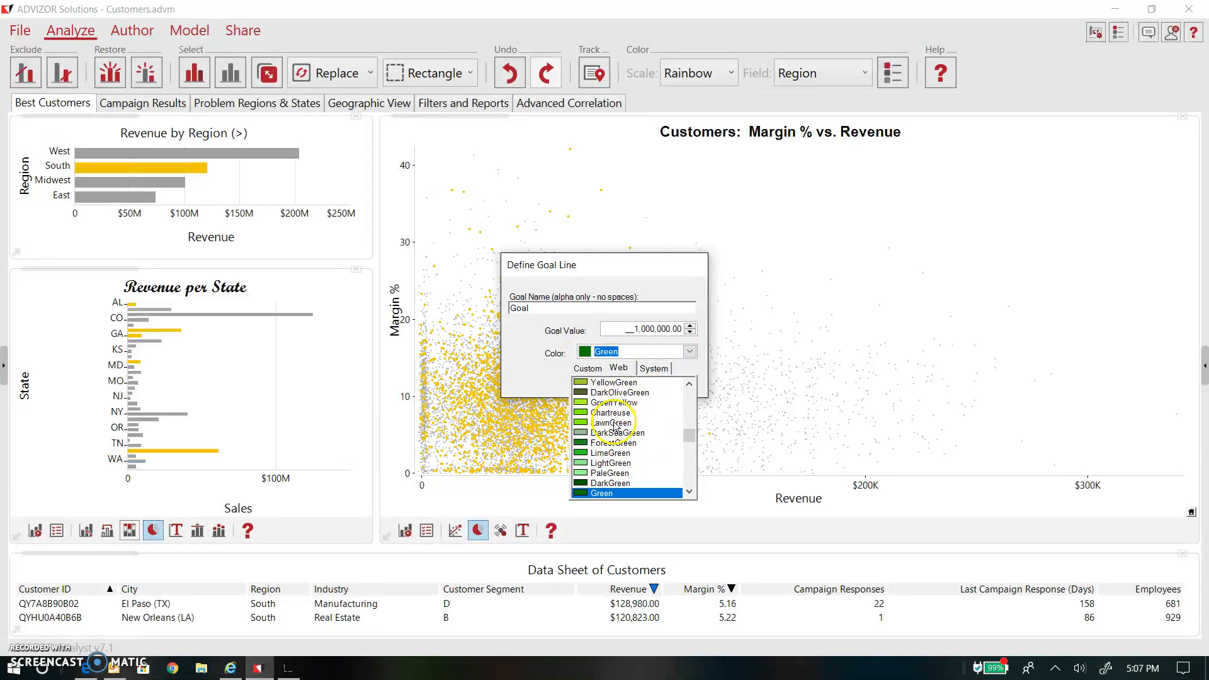
{"action": "scroll", "coordinate": [614, 406], "scroll_direction": "up", "scroll_amount": 6}
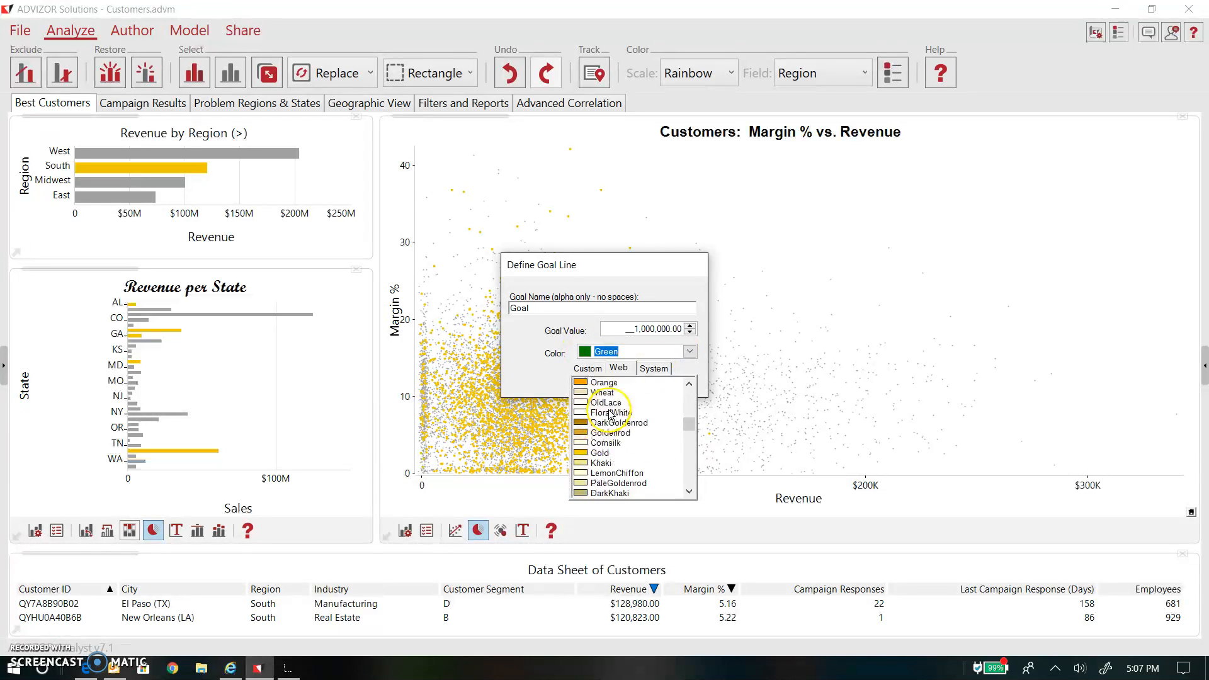
{"action": "left_click", "coordinate": [597, 381]}
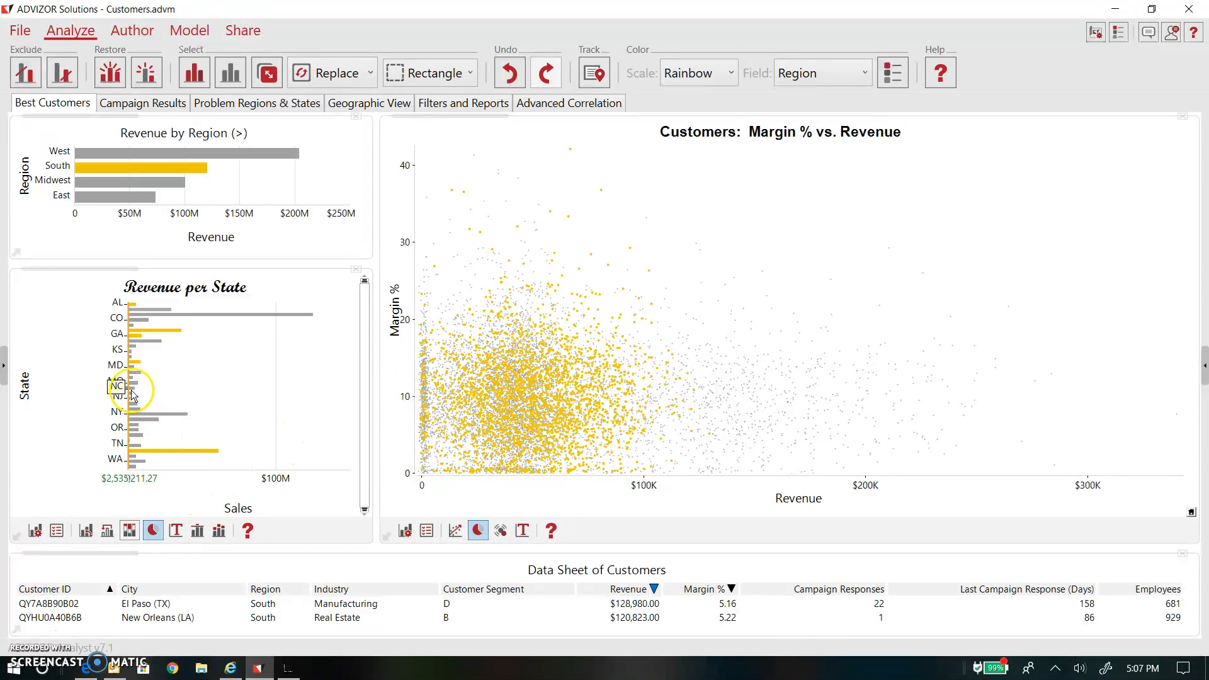
Step: Move the goal line to roughly a quarter of the way to $100M and label the Revenue per State bars with Selected Weight
{"action": "left_click_drag", "start_coordinate": [126, 391], "coordinate": [160, 386]}
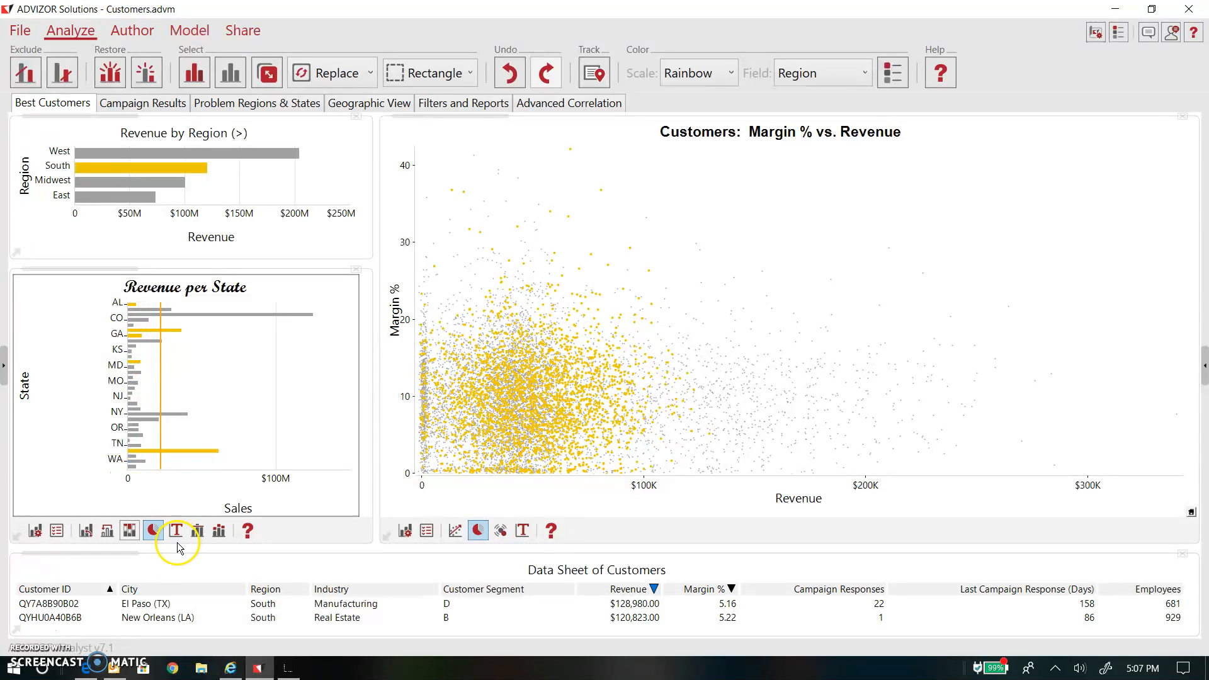
{"action": "left_click", "coordinate": [225, 536]}
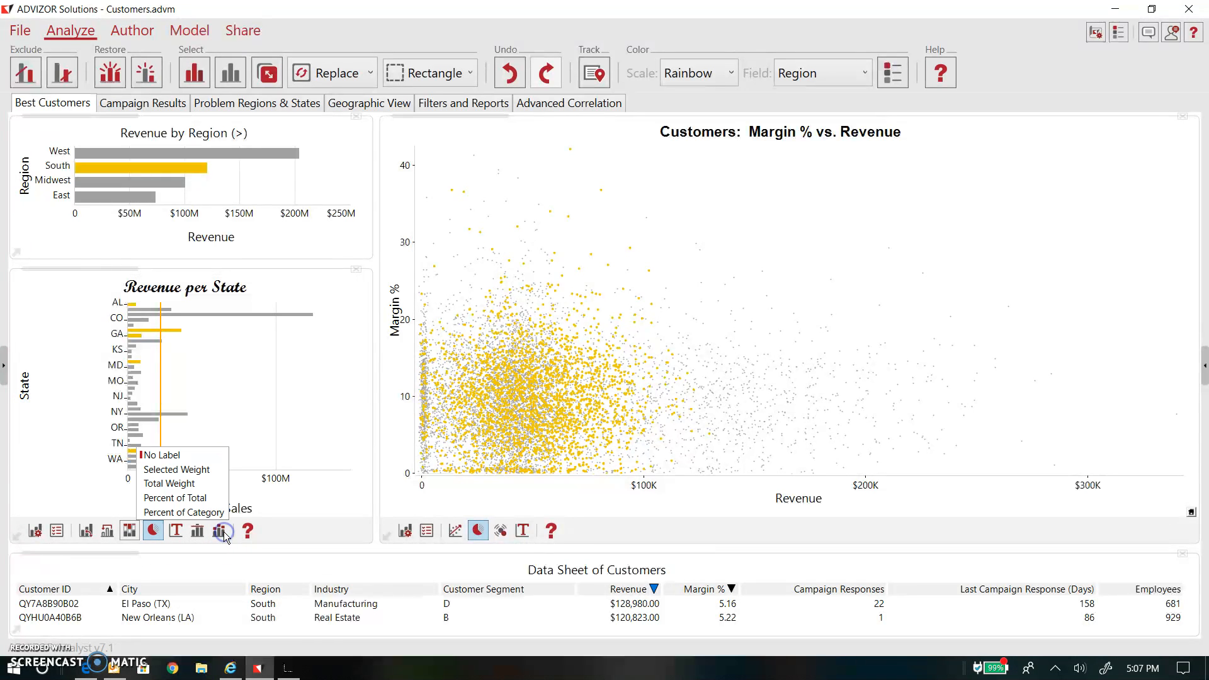
{"action": "left_click", "coordinate": [215, 471]}
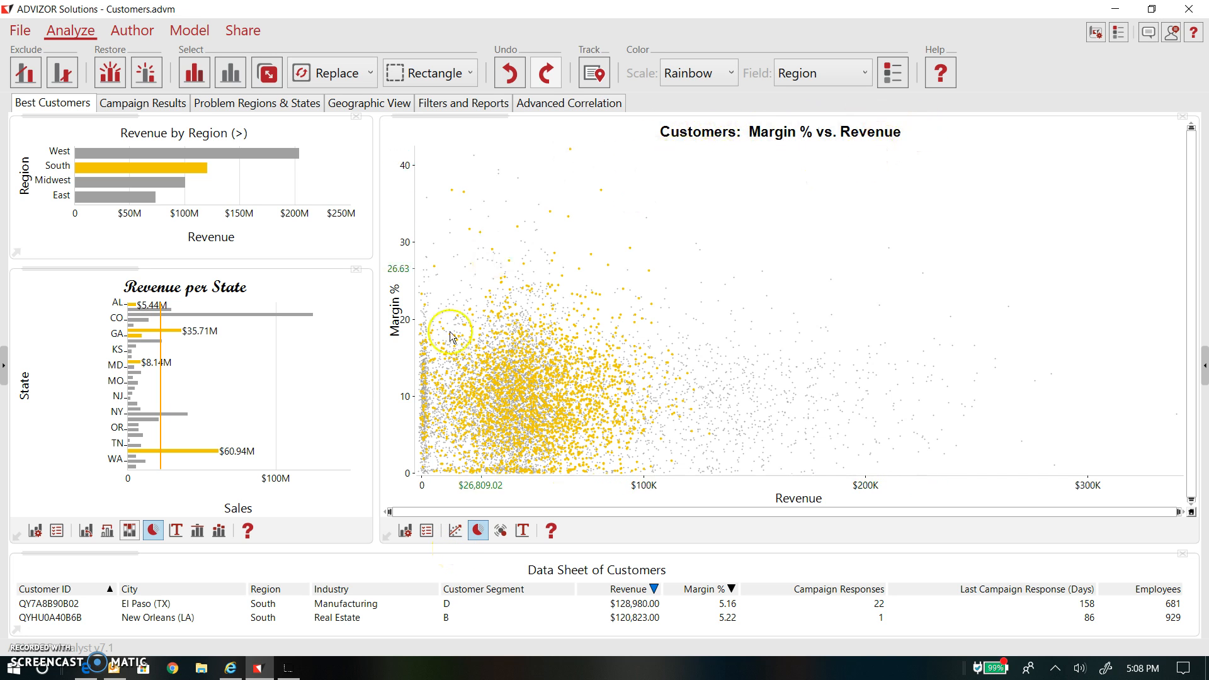
Step: Set the Point Size of the Customers: Margin % vs. Revenue scatterplot to 2 in its properties
{"action": "left_click", "coordinate": [428, 531]}
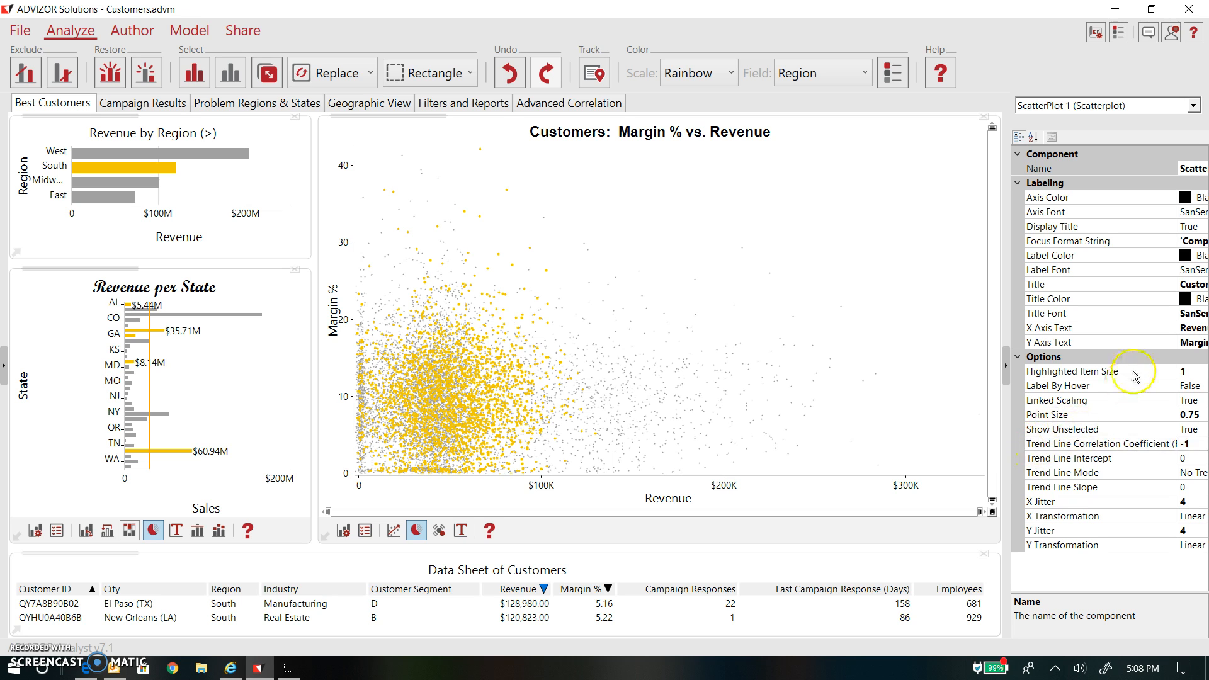
{"action": "left_click", "coordinate": [1190, 415]}
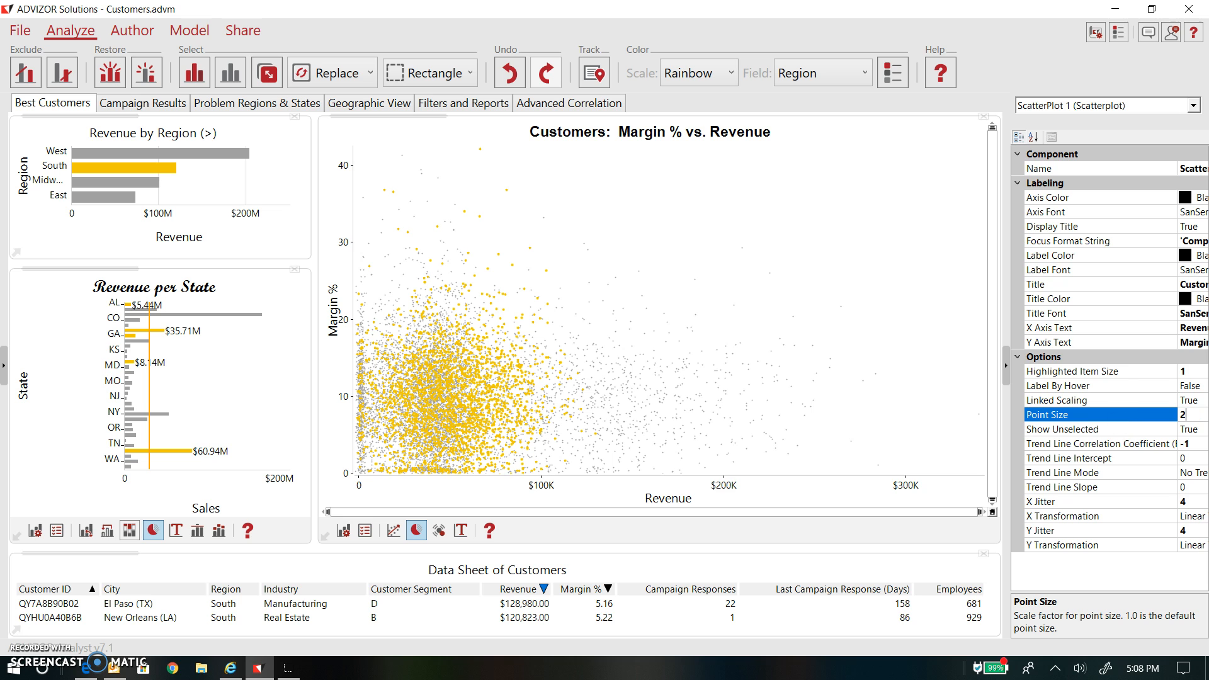
{"action": "left_click", "coordinate": [1161, 532]}
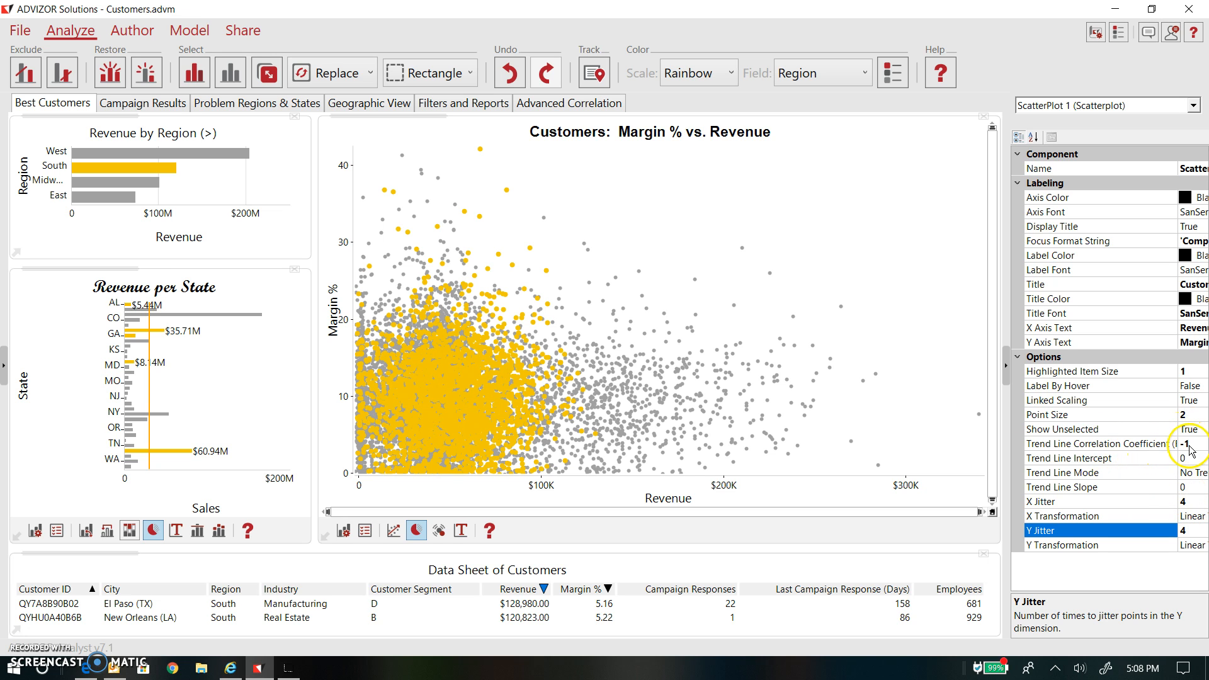
Step: Set the scatterplot's Trend Line Mode to Linear Trend Line and close its properties
{"action": "left_click_drag", "start_coordinate": [1177, 444], "coordinate": [1123, 441]}
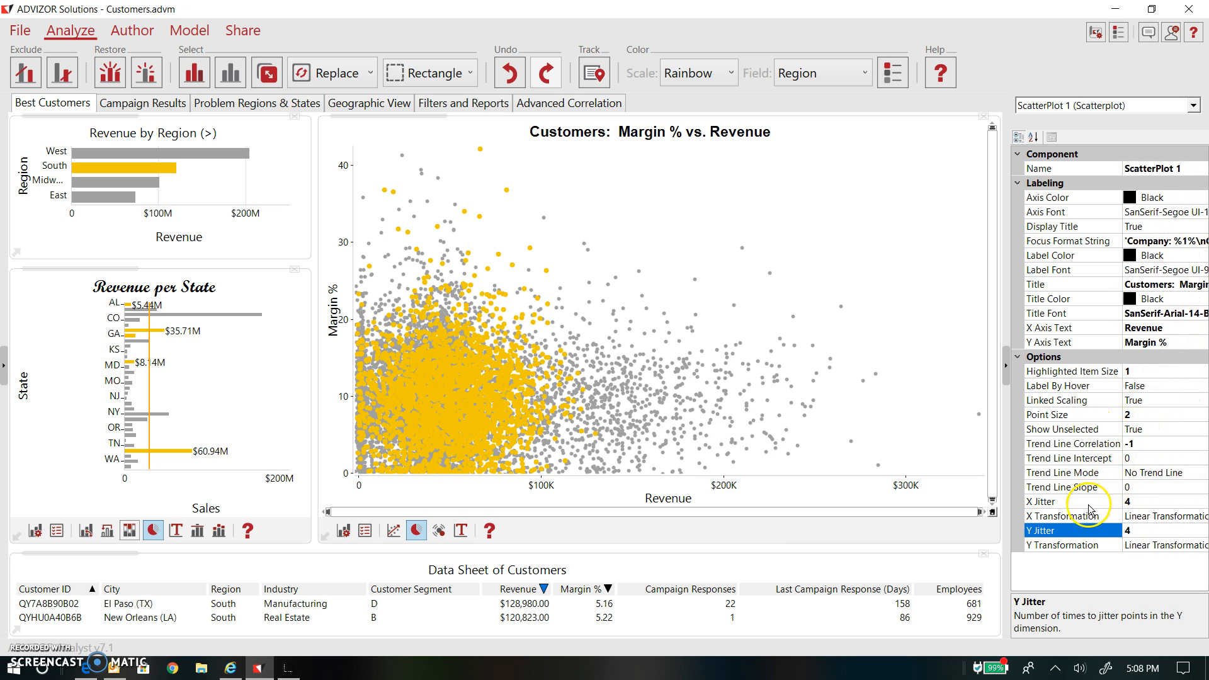
{"action": "left_click", "coordinate": [1142, 501]}
{"action": "left_click", "coordinate": [1144, 473]}
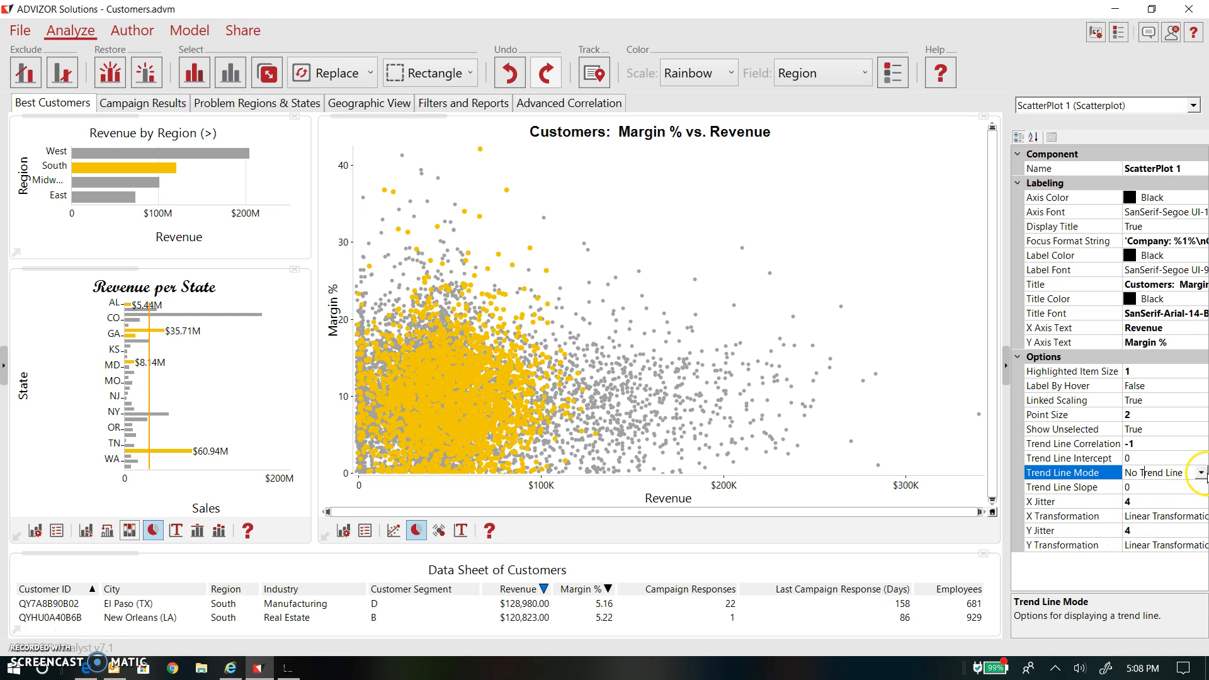
{"action": "left_click", "coordinate": [1198, 471]}
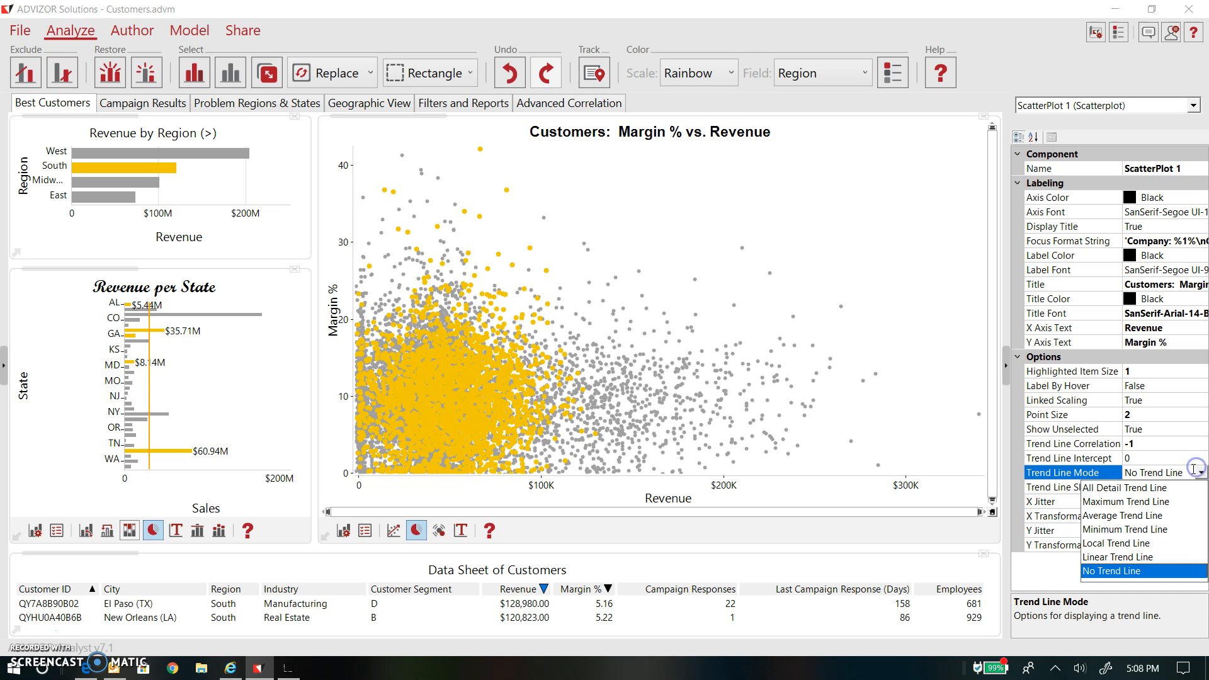
{"action": "left_click", "coordinate": [1109, 558]}
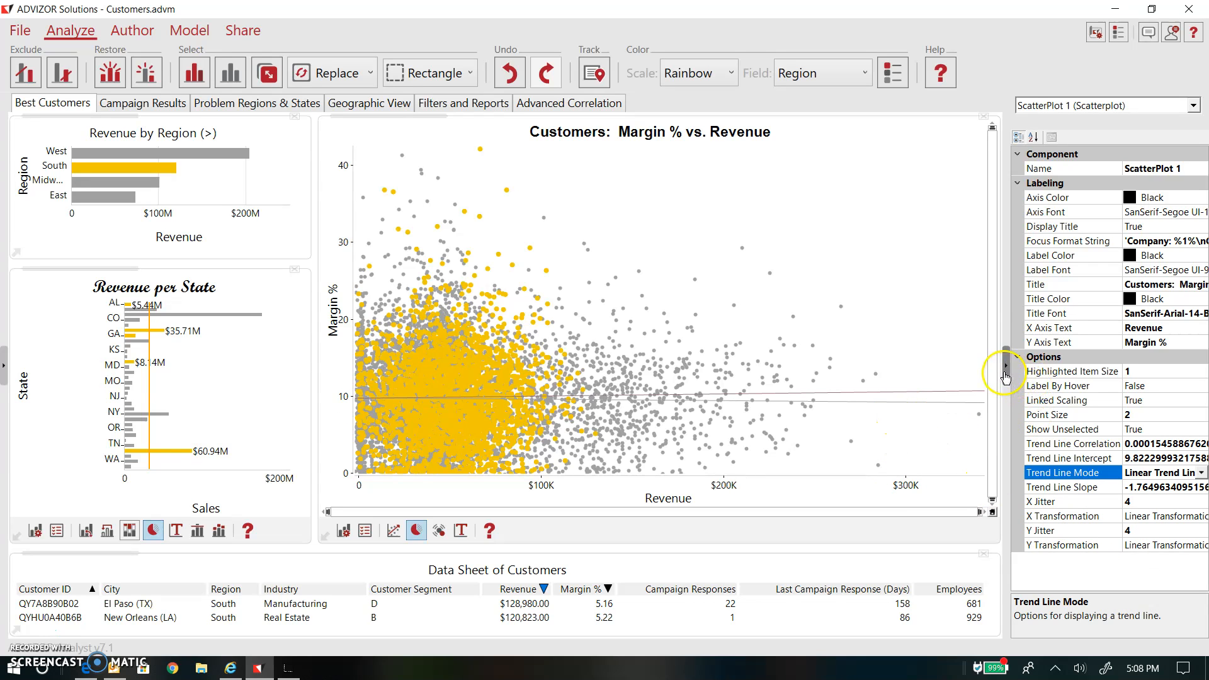
{"action": "left_click", "coordinate": [1005, 372]}
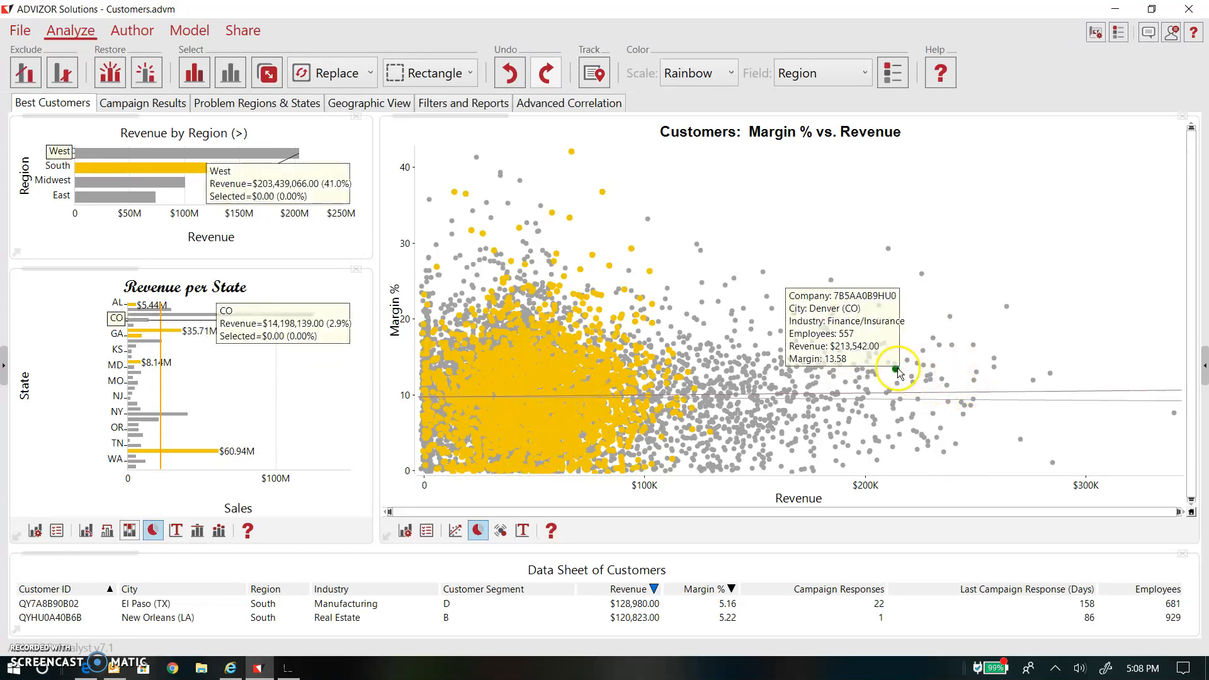
{"action": "mouse_move", "coordinate": [840, 356]}
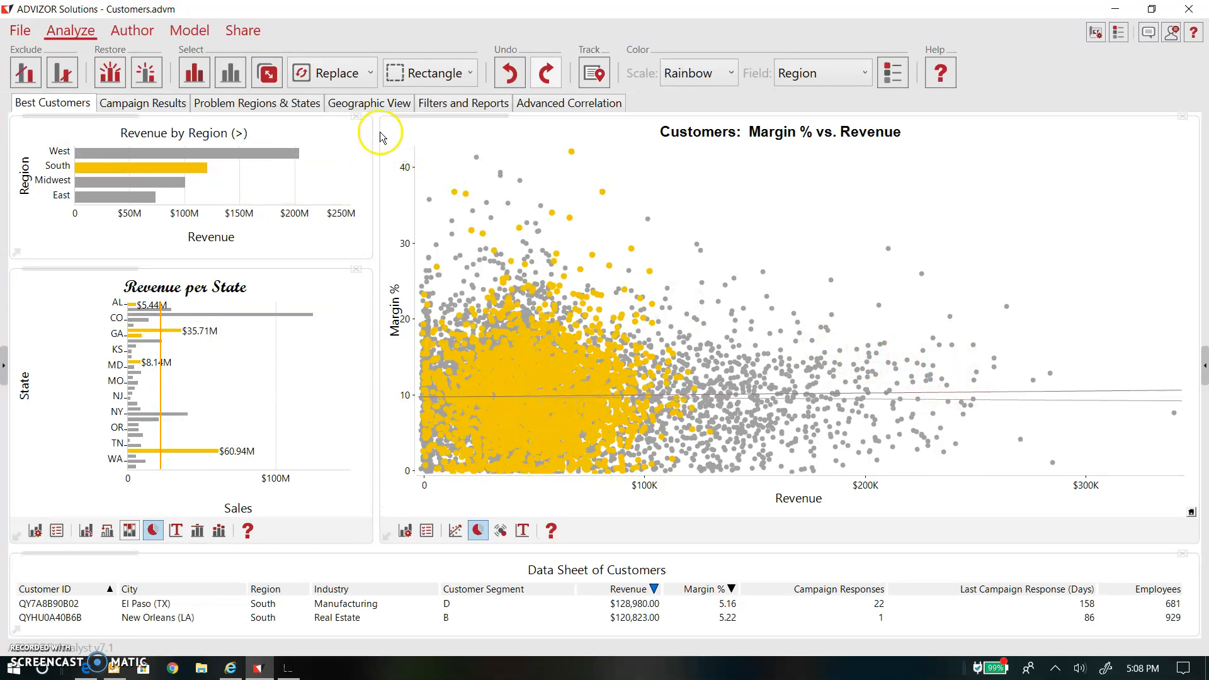
Step: Open the Geographic View page and select all the data from the Revenue by City map
{"action": "left_click", "coordinate": [363, 105]}
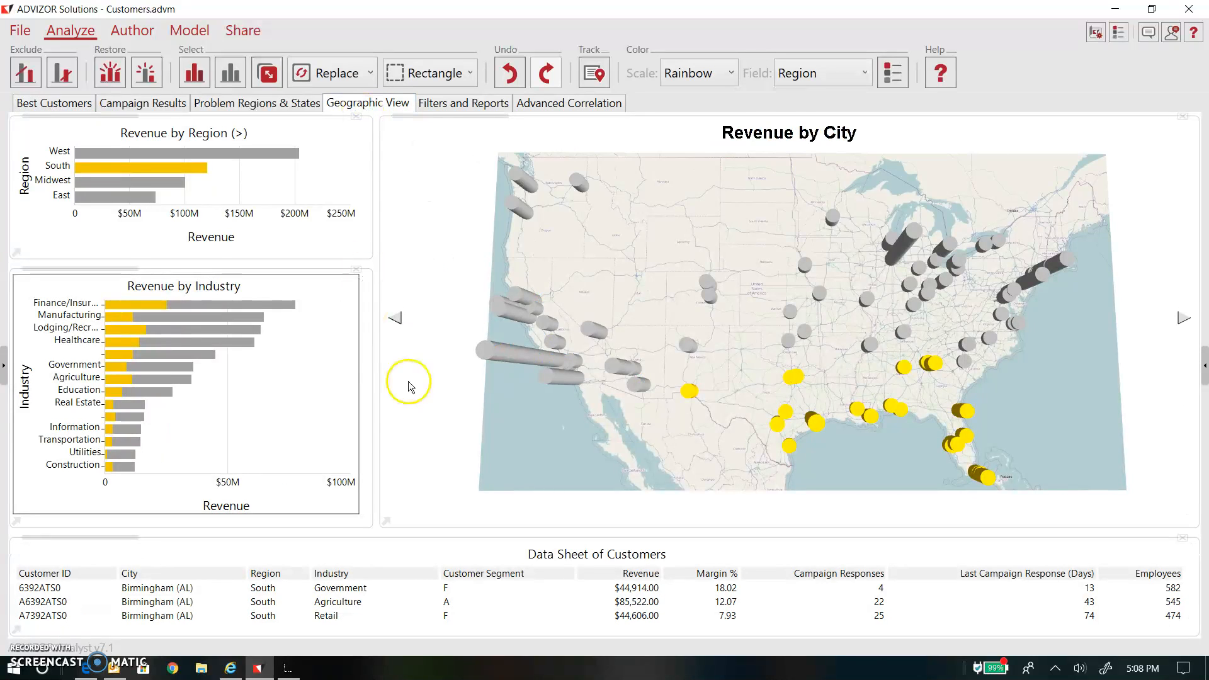
{"action": "right_click", "coordinate": [408, 429]}
{"action": "left_click", "coordinate": [440, 467]}
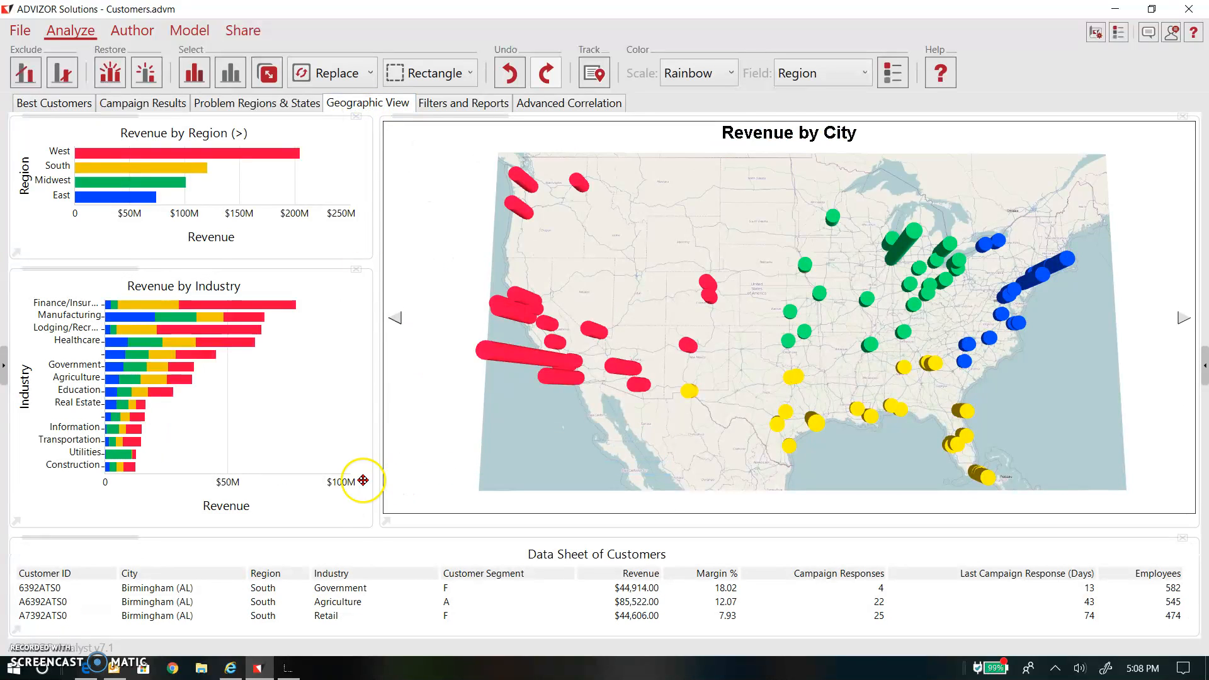
Step: Tilt the Revenue by City map so its columns stand upright, pan the whole map into view, and hide its chart tools
{"action": "left_click", "coordinate": [386, 523]}
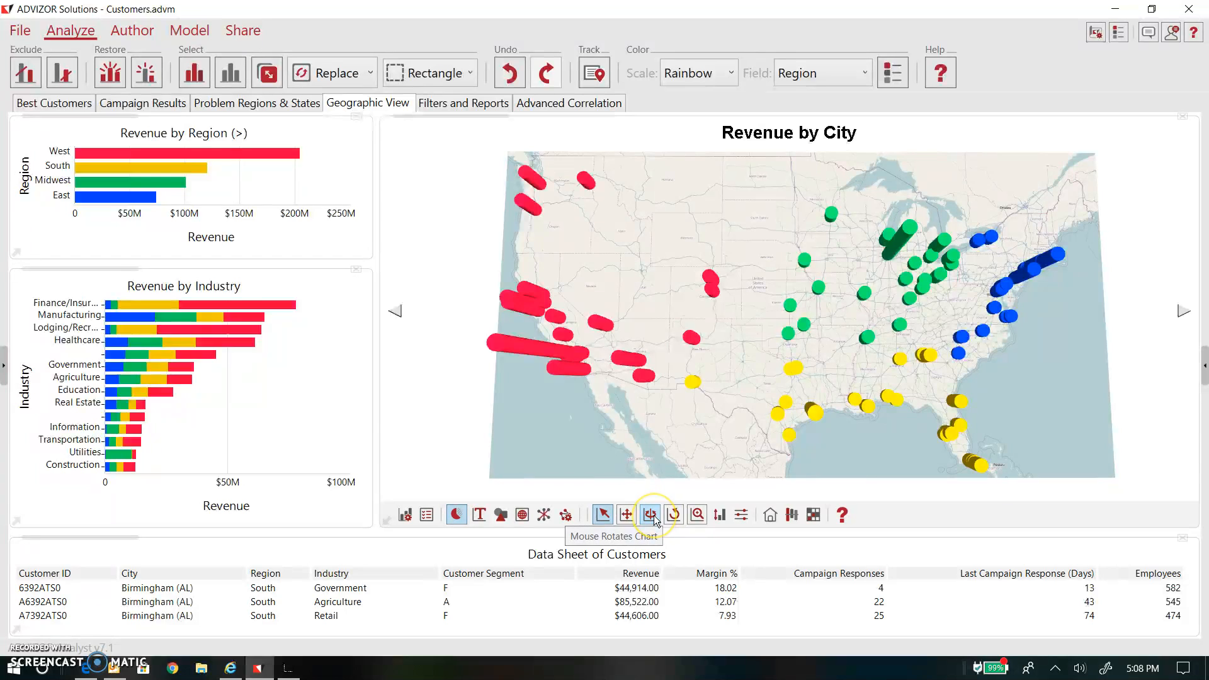
{"action": "left_click", "coordinate": [657, 517]}
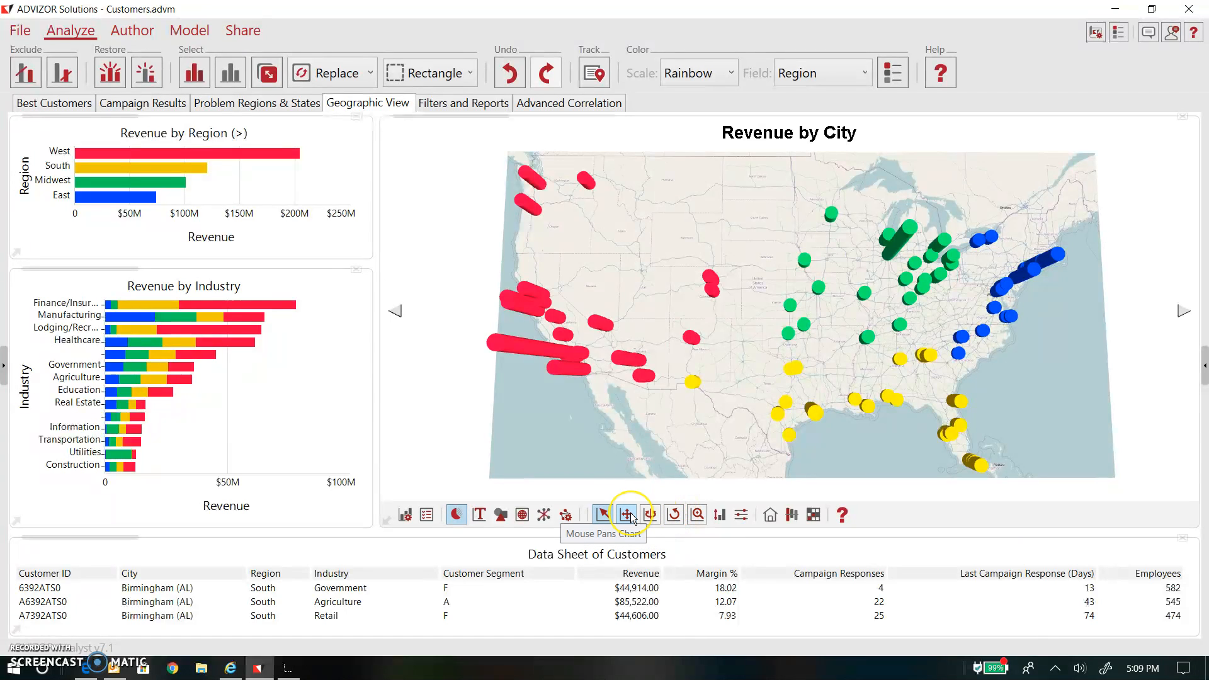
{"action": "left_click", "coordinate": [652, 517]}
{"action": "left_click_drag", "start_coordinate": [767, 320], "coordinate": [769, 272]}
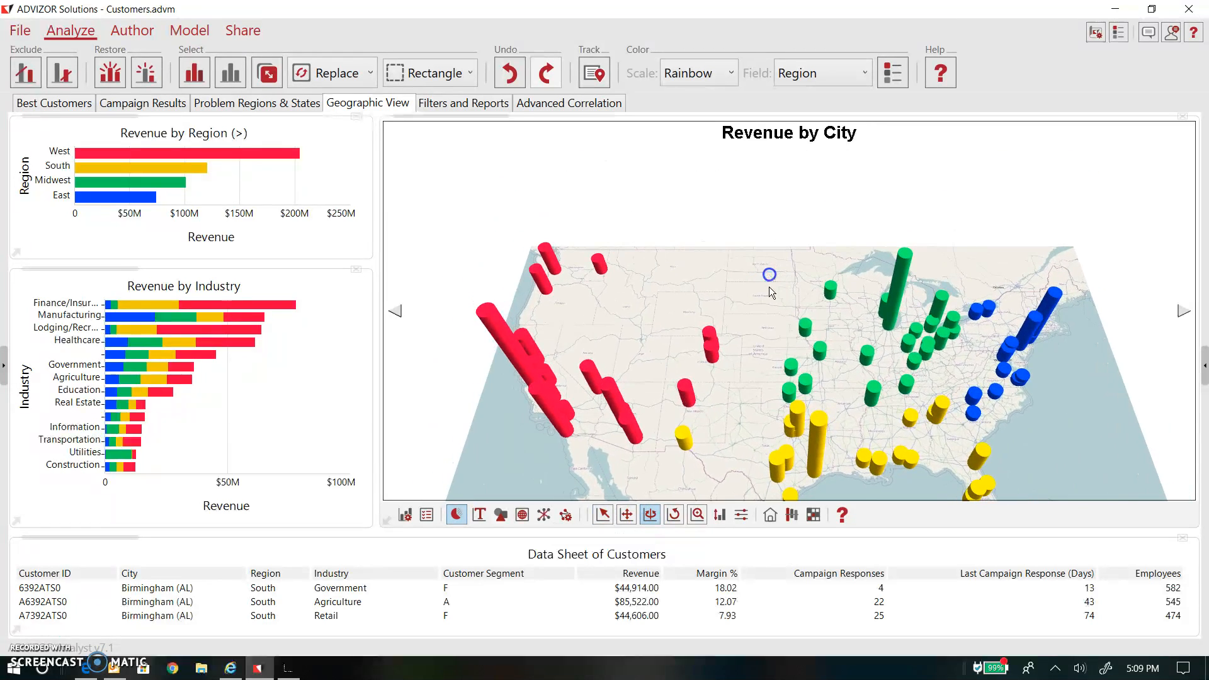
{"action": "left_click", "coordinate": [627, 514]}
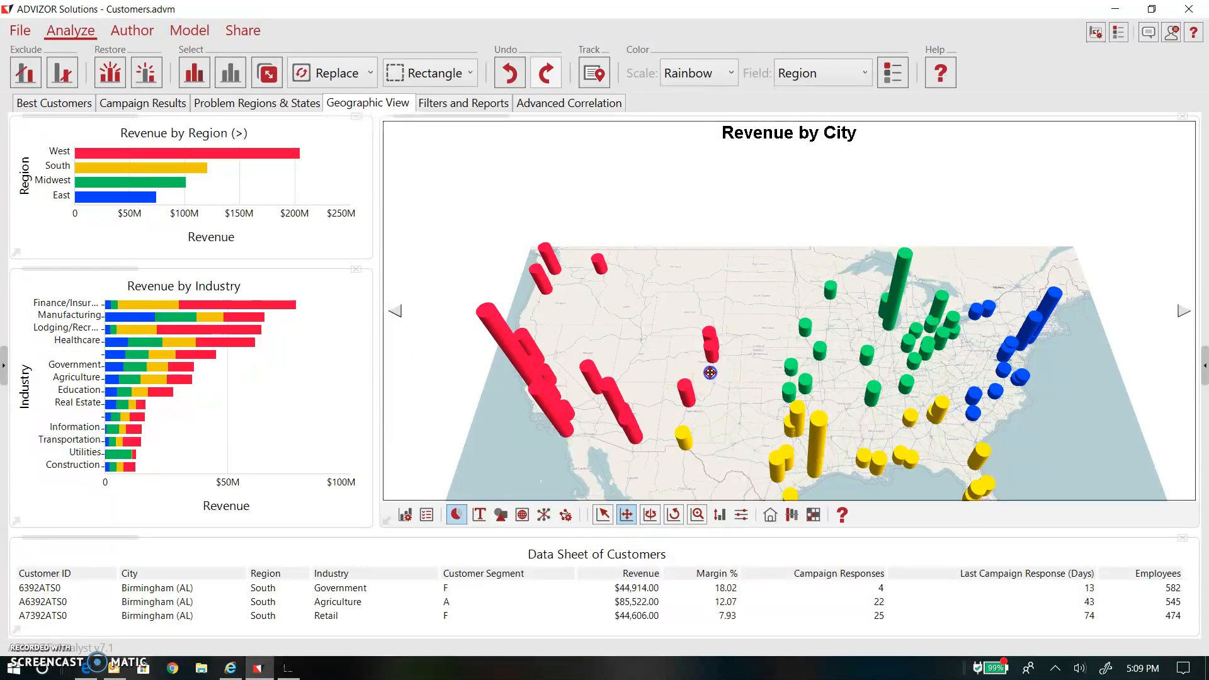
{"action": "left_click_drag", "start_coordinate": [710, 364], "coordinate": [711, 362]}
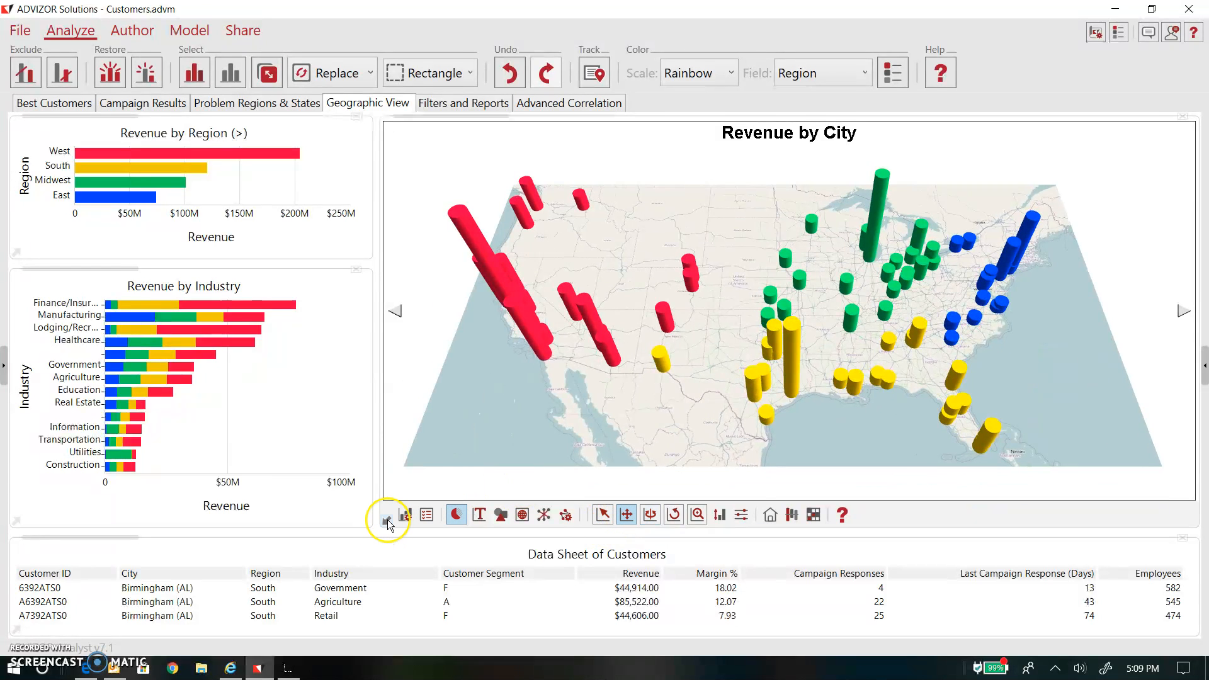
{"action": "left_click", "coordinate": [386, 521]}
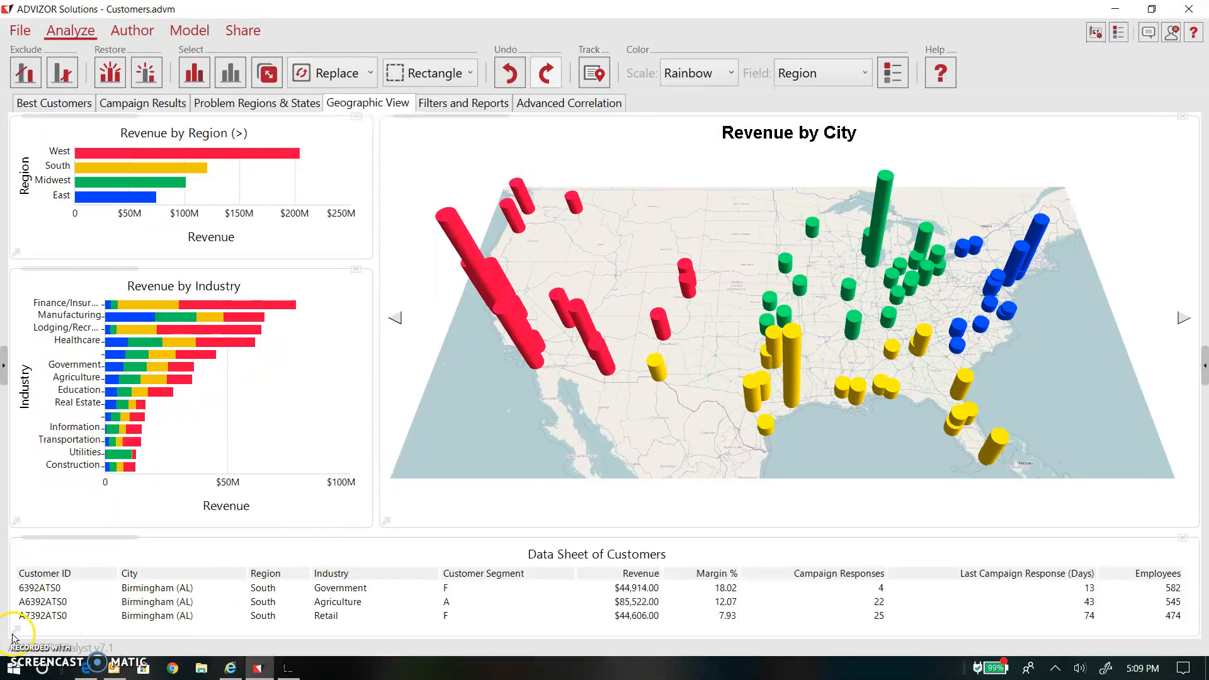
Step: Change the City column's display name to Location in the Data Sheet of Customers and apply the column titles
{"action": "left_click", "coordinate": [15, 631]}
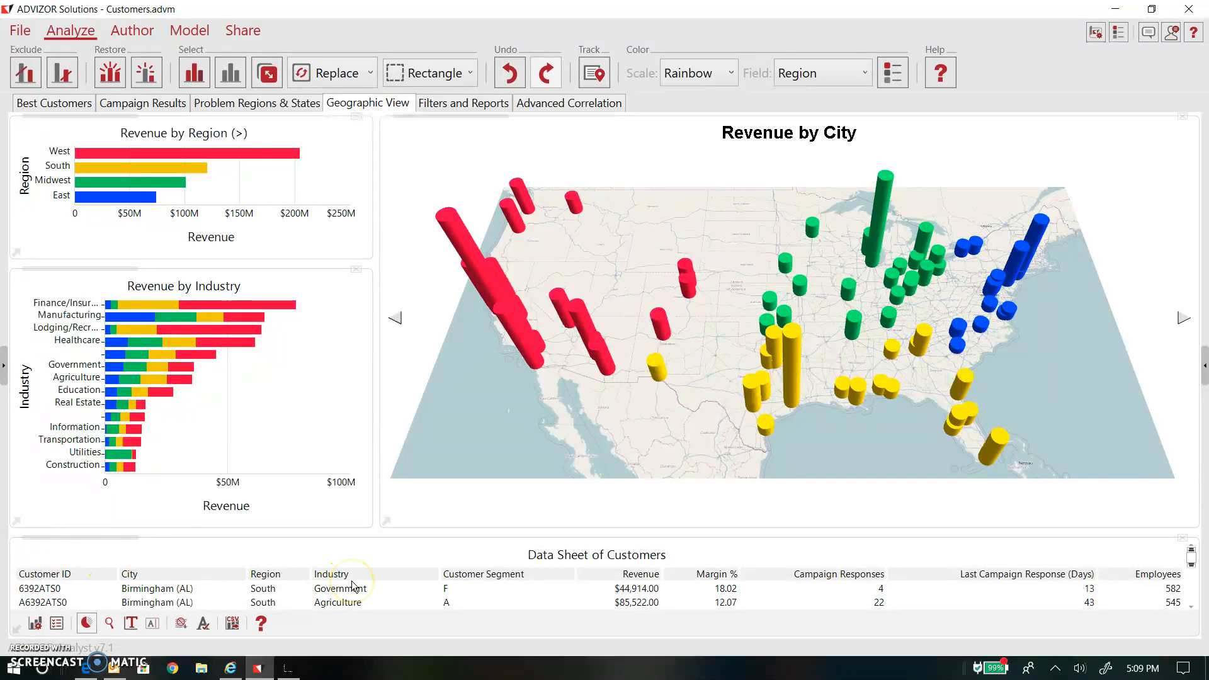
{"action": "mouse_move", "coordinate": [341, 587]}
{"action": "left_click", "coordinate": [155, 625]}
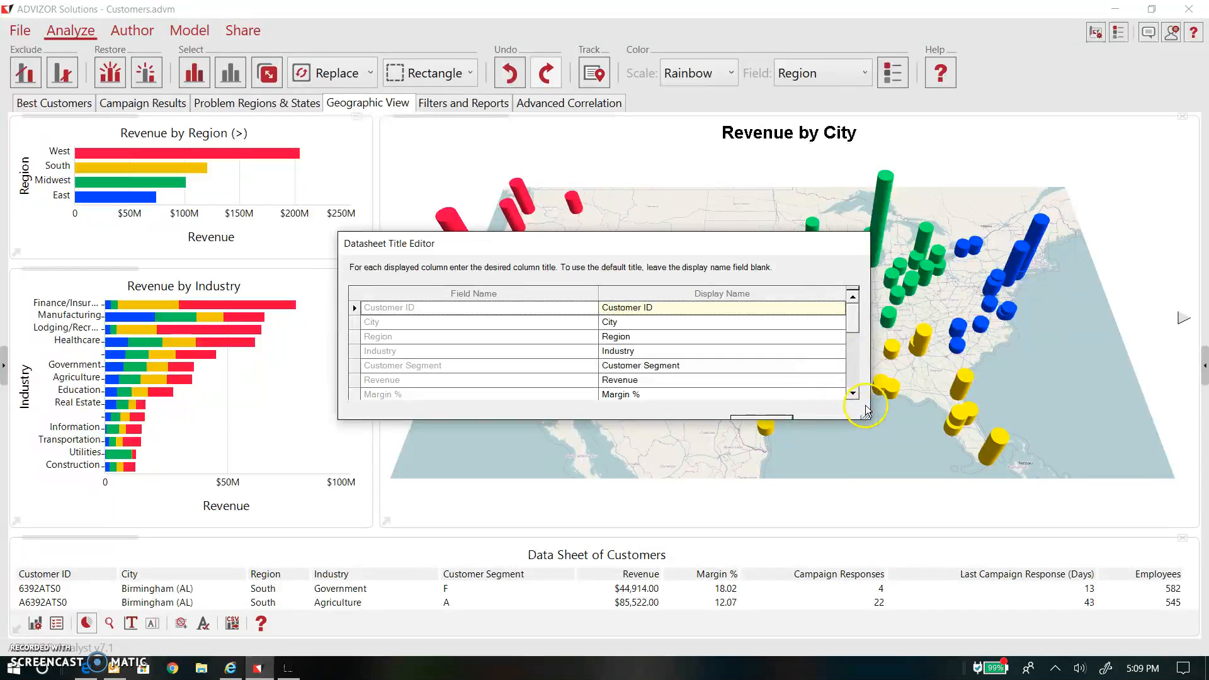
{"action": "left_click_drag", "start_coordinate": [865, 415], "coordinate": [902, 491]}
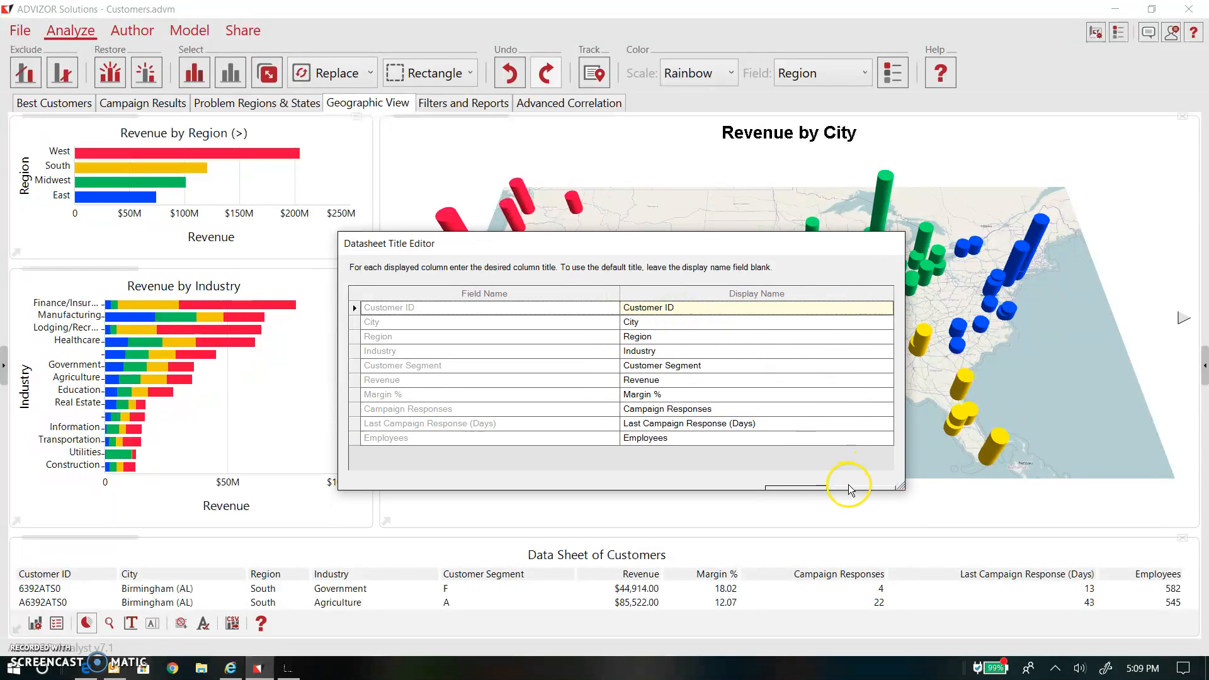
{"action": "left_click", "coordinate": [693, 337]}
{"action": "left_click", "coordinate": [668, 307]}
{"action": "left_click", "coordinate": [663, 322]}
{"action": "left_click_drag", "start_coordinate": [661, 318], "coordinate": [564, 316]}
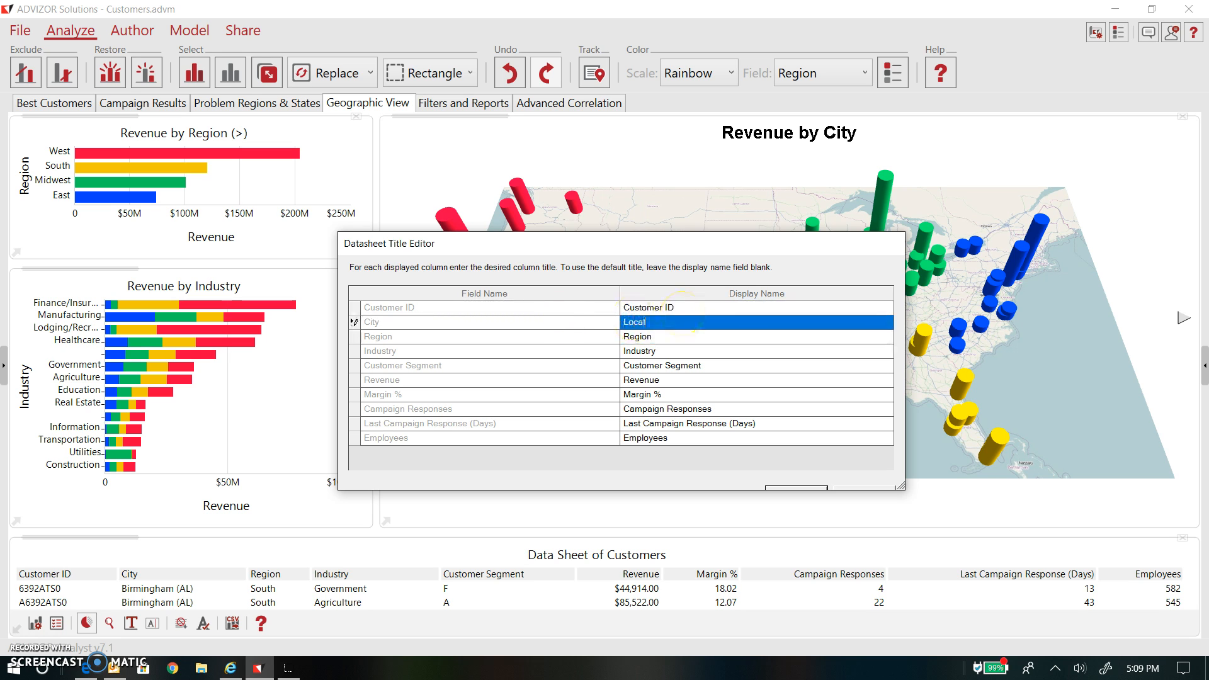
{"action": "left_click", "coordinate": [791, 487]}
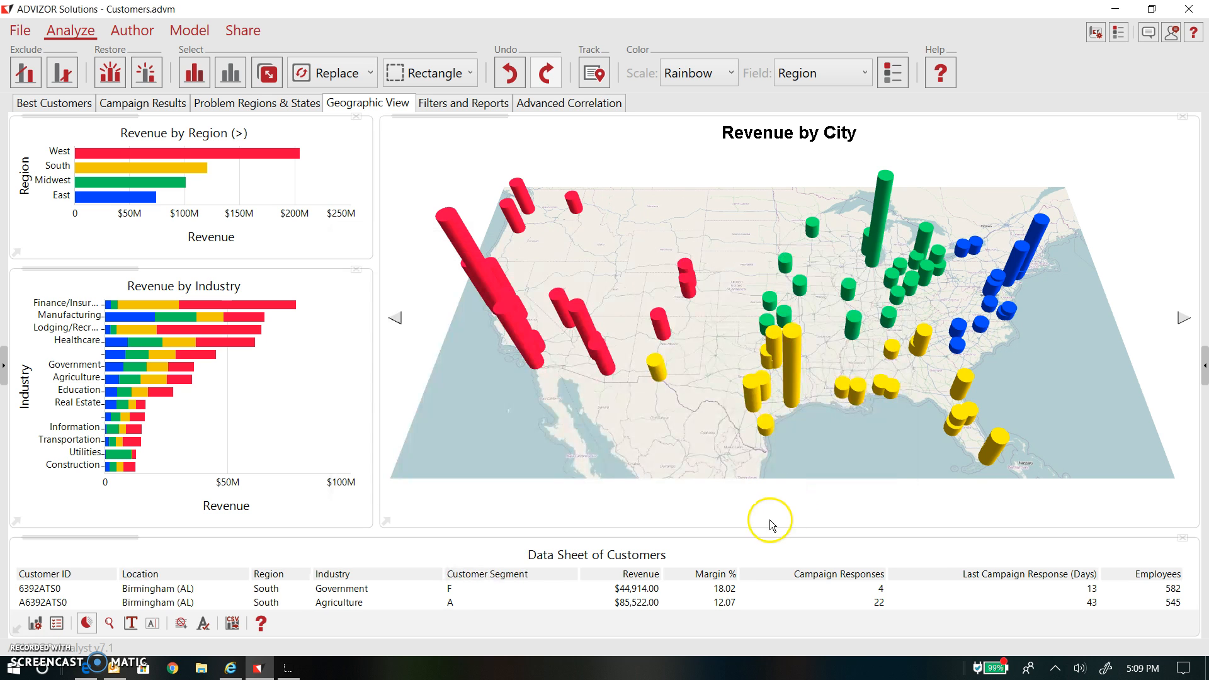